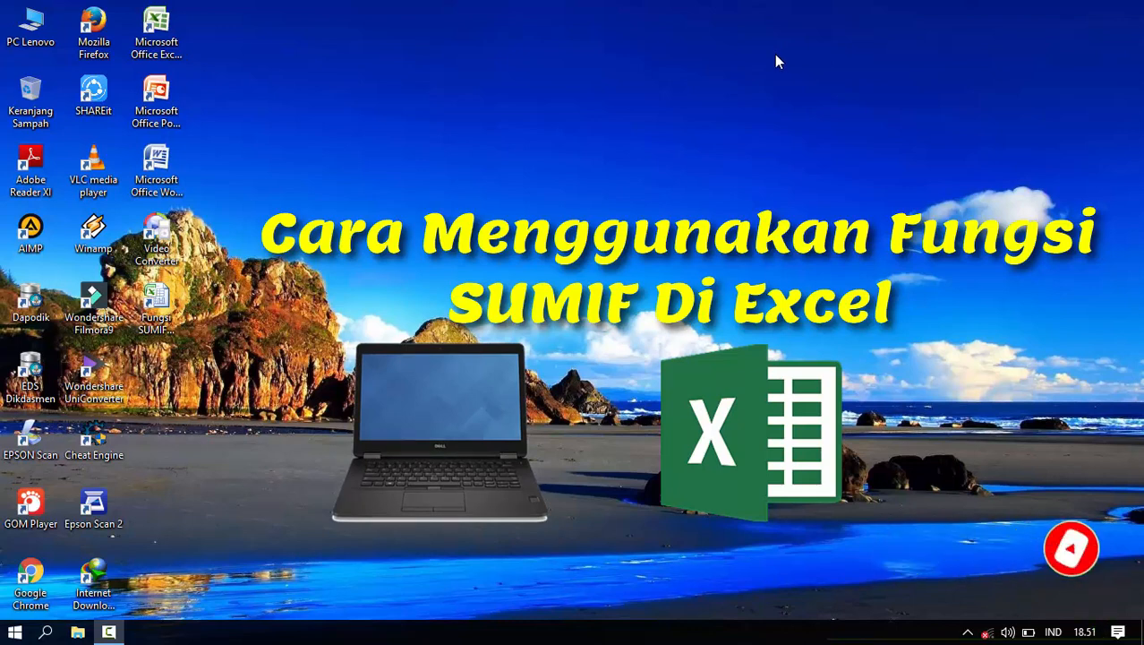
# Open the Fungsi SUMIF workbook from the desktop and review the column headers of the computer store sales table
pyautogui.doubleClick(168, 297)
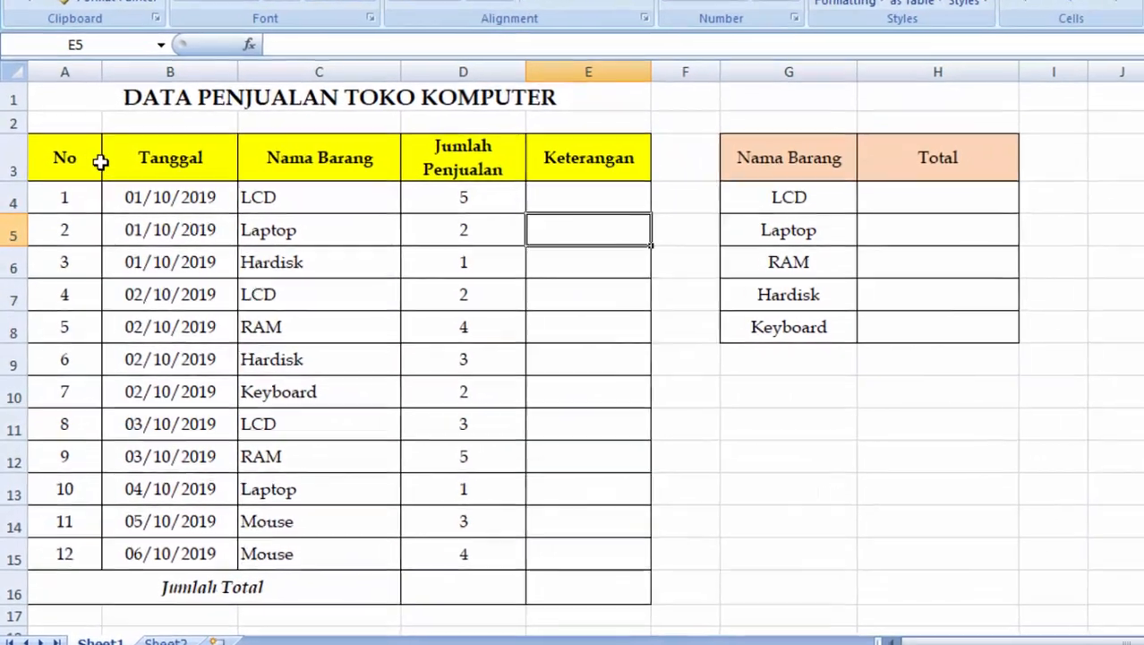
pyautogui.click(79, 195)
pyautogui.click(154, 193)
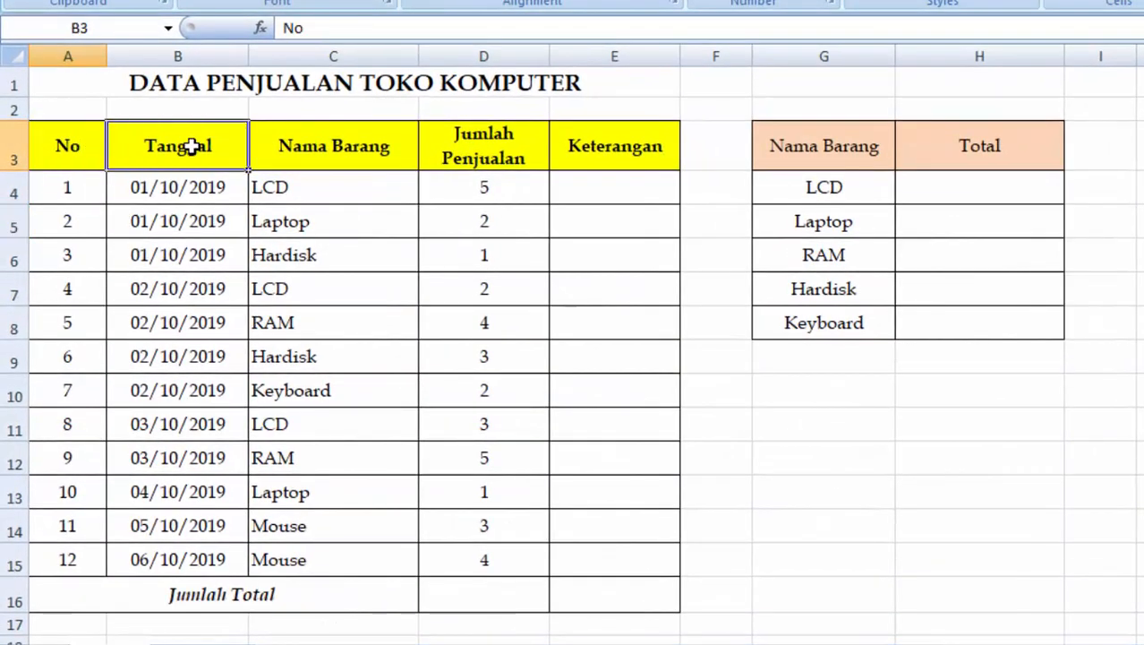
pyautogui.click(328, 152)
pyautogui.click(501, 153)
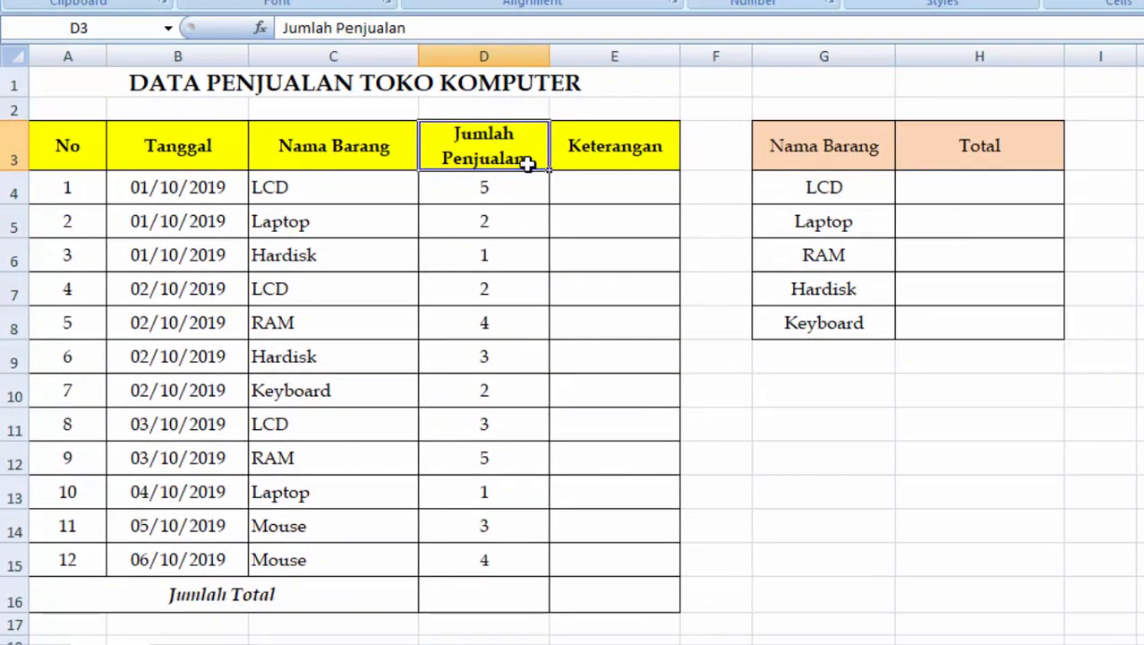
pyautogui.click(624, 152)
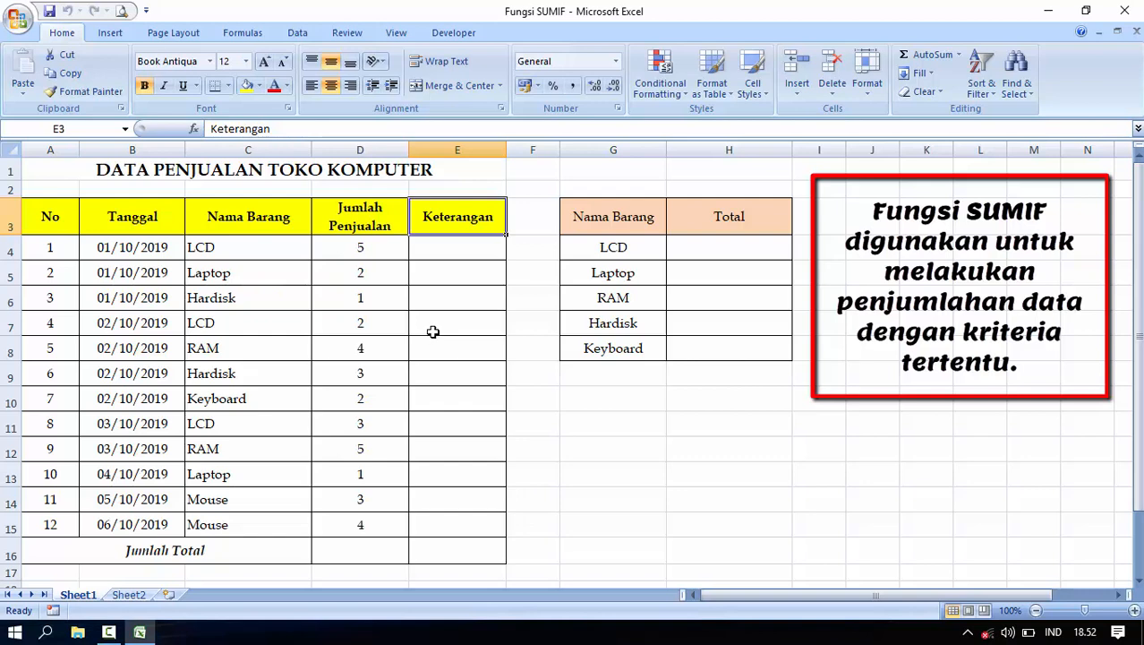
pyautogui.click(344, 250)
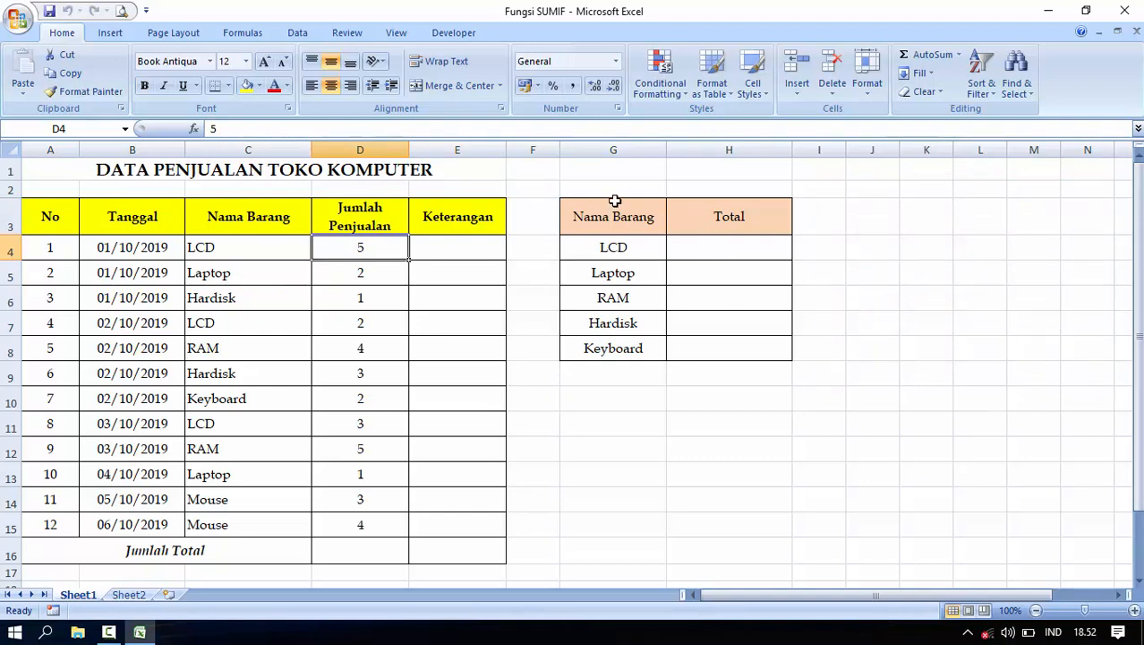
# Examine the summary table's Nama Barang and Total columns, going through the items from LCD to Keyboard
pyautogui.click(592, 216)
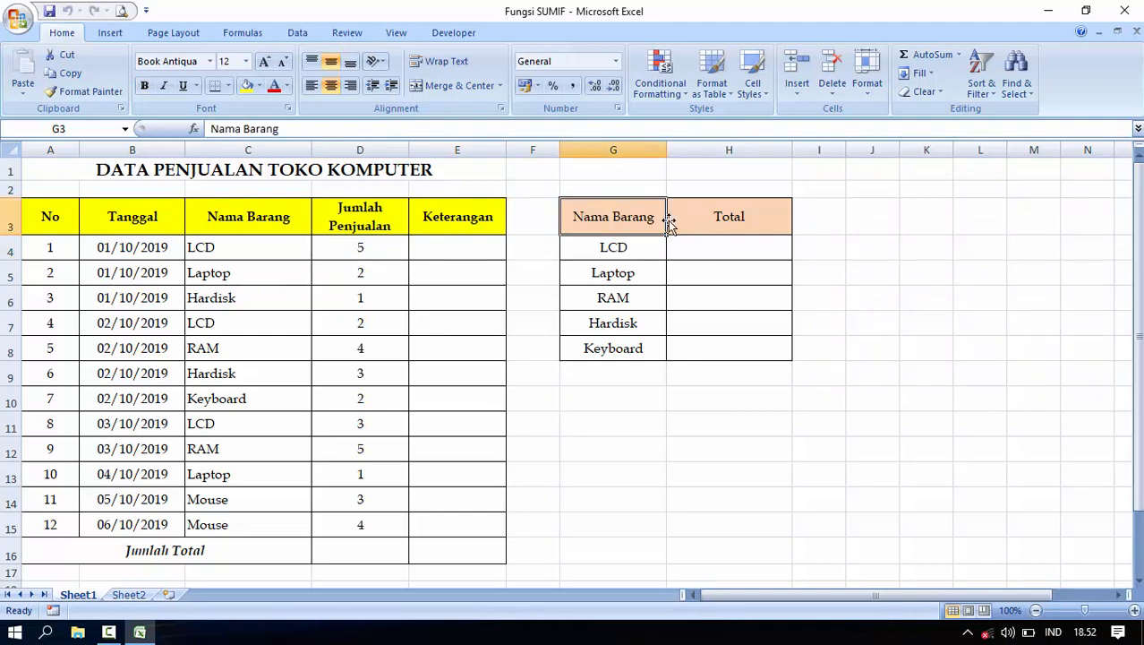
pyautogui.click(717, 219)
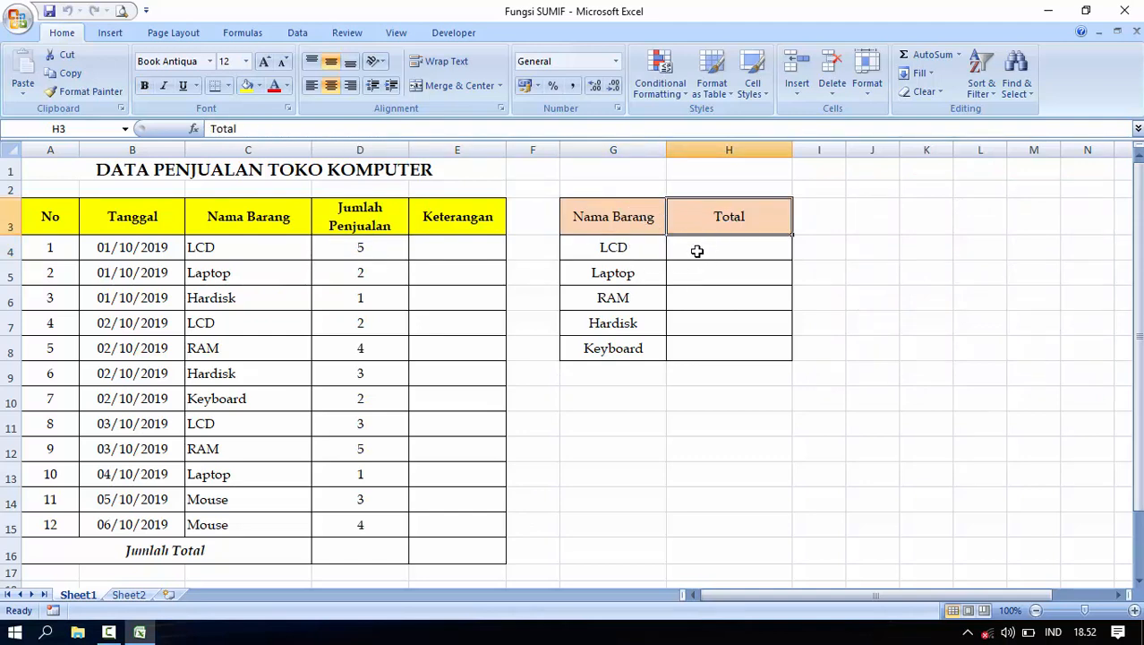
pyautogui.click(629, 249)
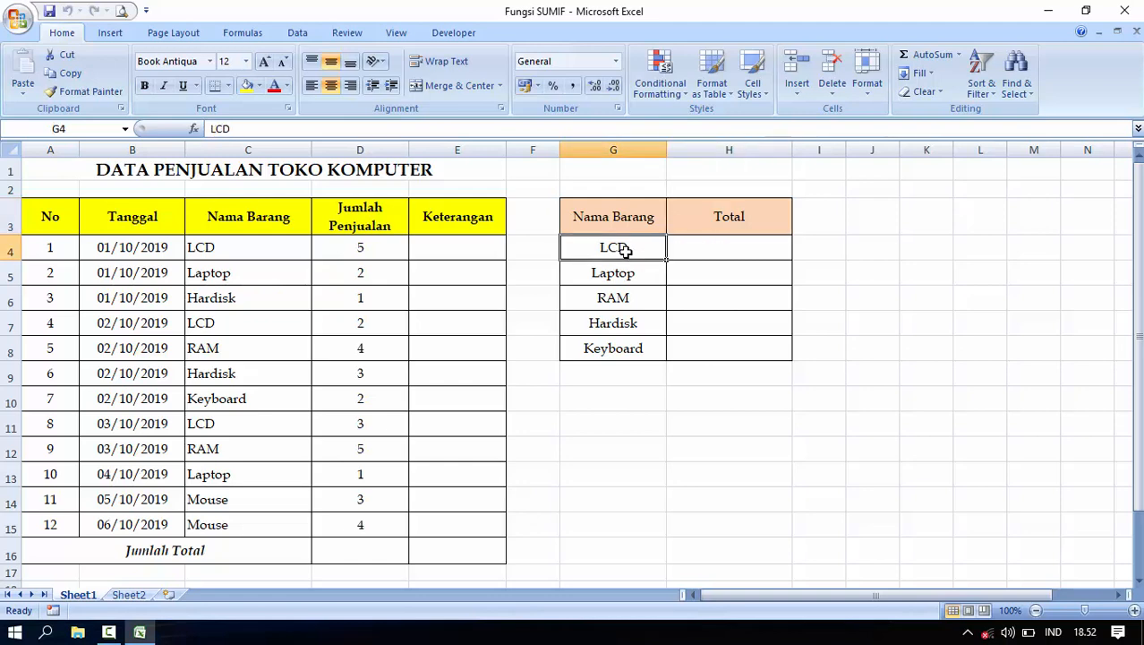
pyautogui.click(712, 245)
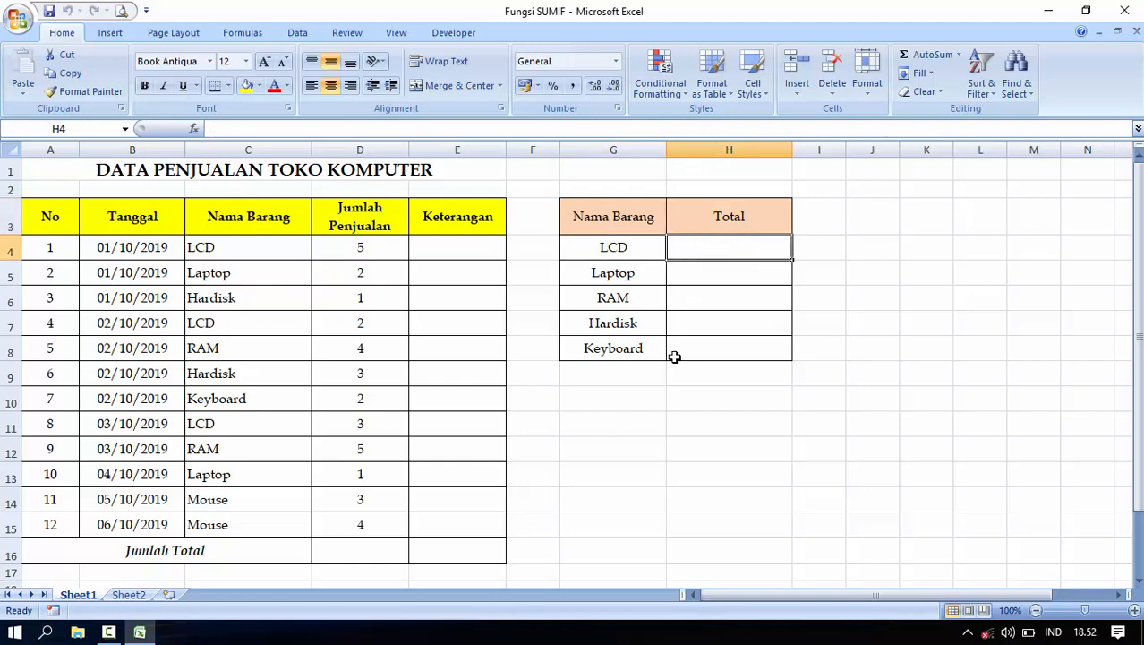
pyautogui.click(621, 277)
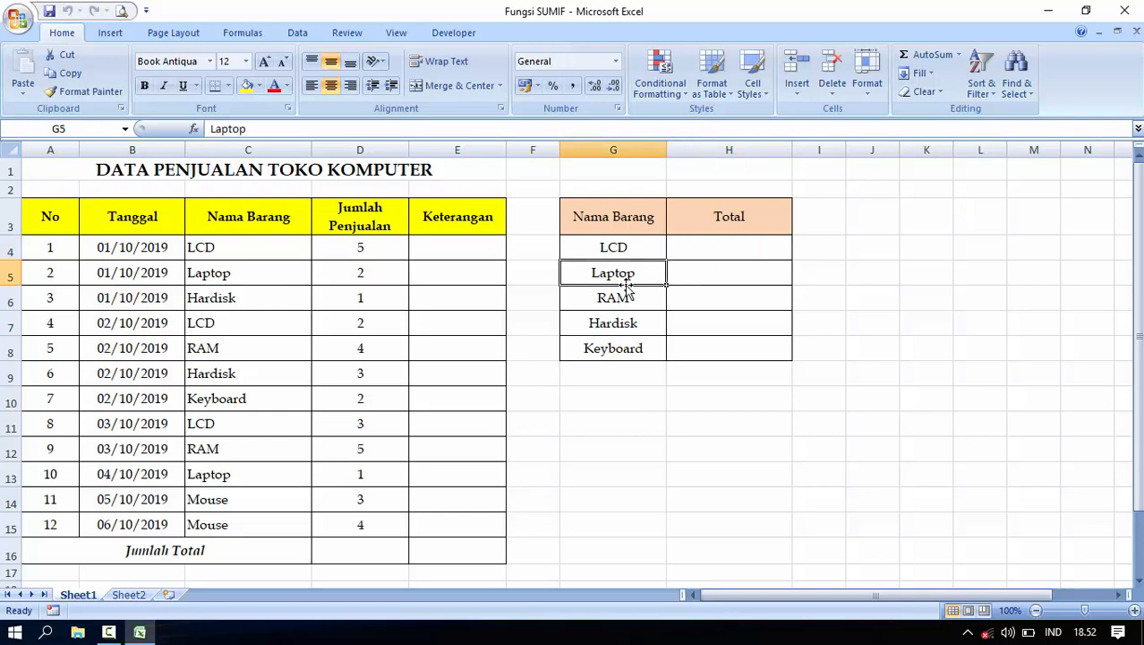
pyautogui.click(708, 273)
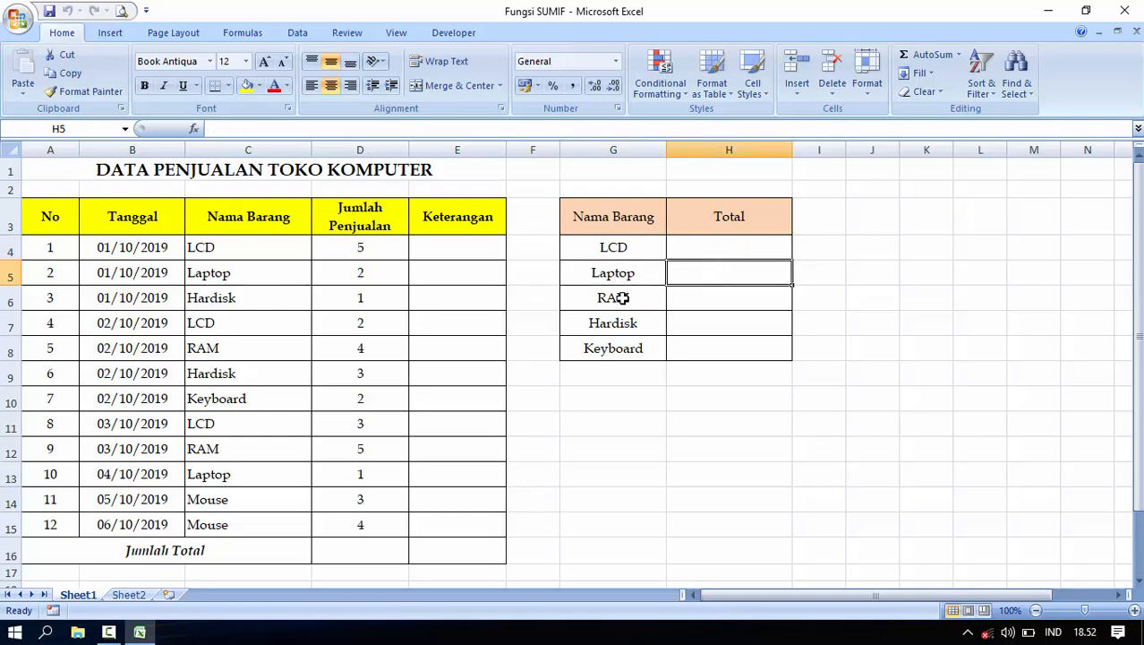
pyautogui.click(625, 298)
pyautogui.click(688, 299)
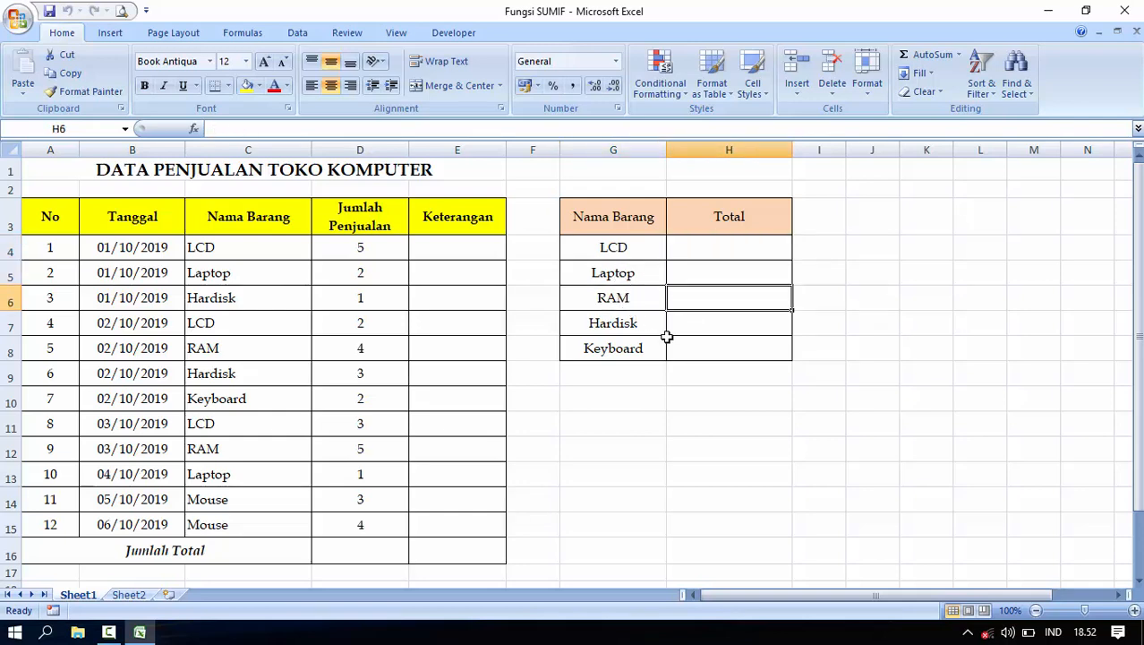
pyautogui.click(625, 322)
pyautogui.click(632, 347)
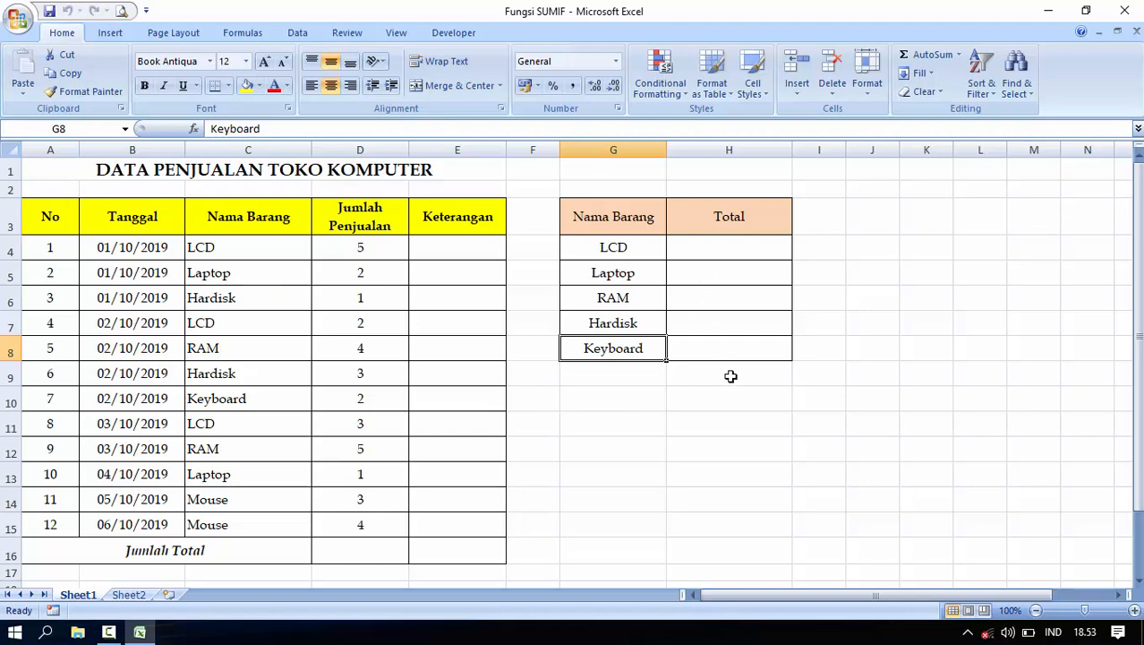
# Examine each LCD entry in the sales table together with its Jumlah Penjualan value
pyautogui.click(611, 249)
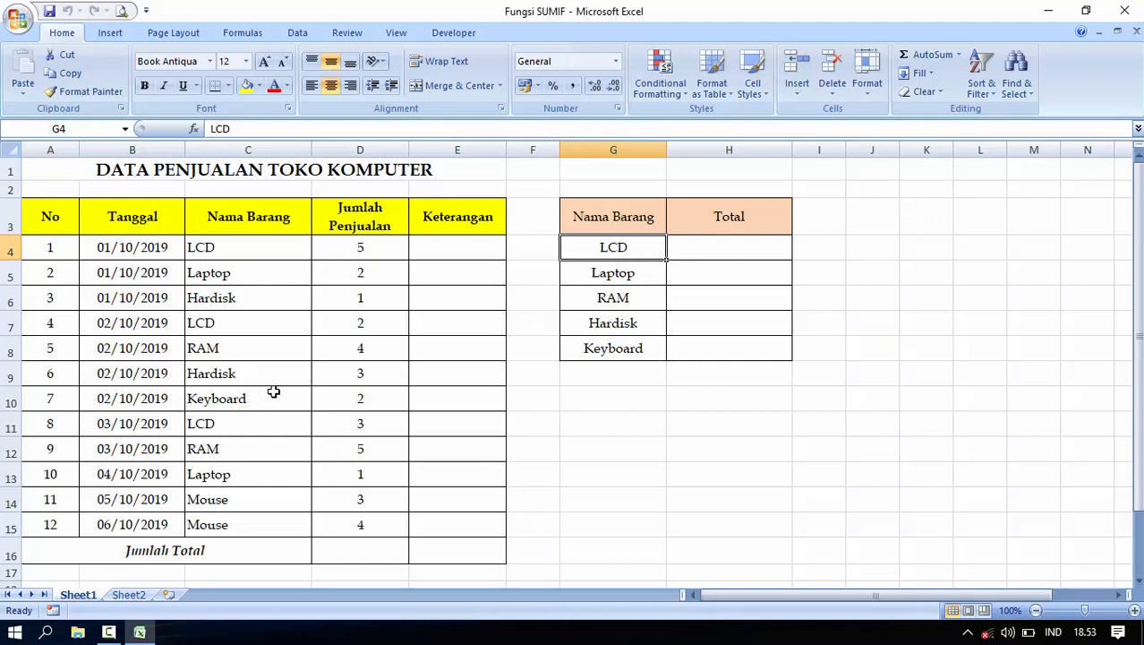
pyautogui.click(114, 251)
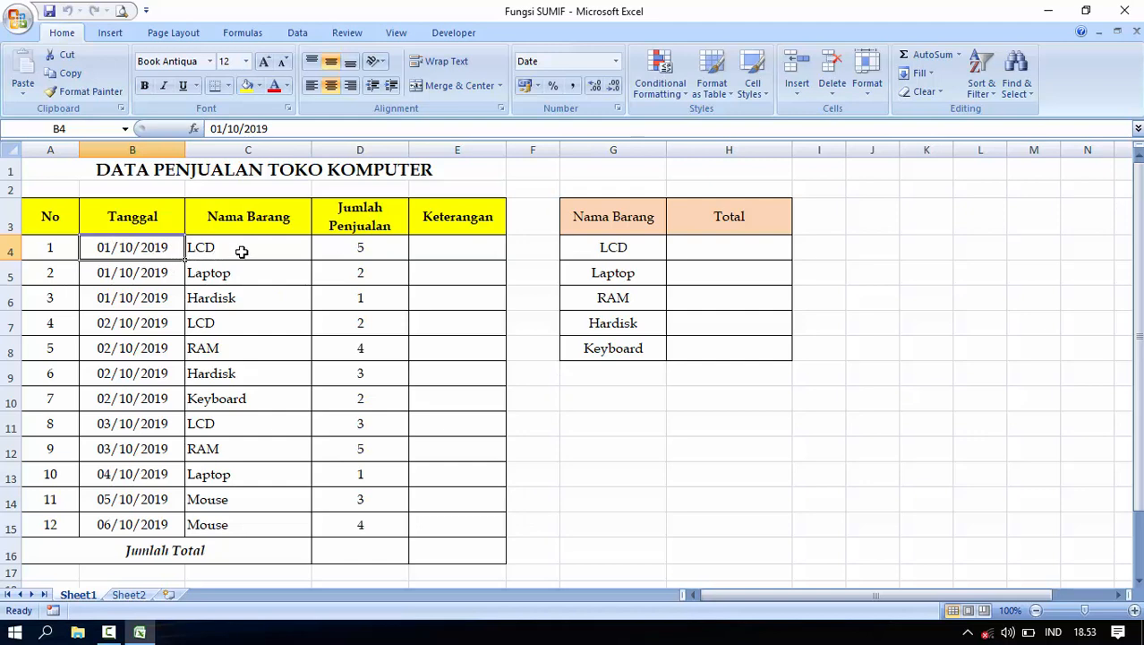
pyautogui.click(369, 251)
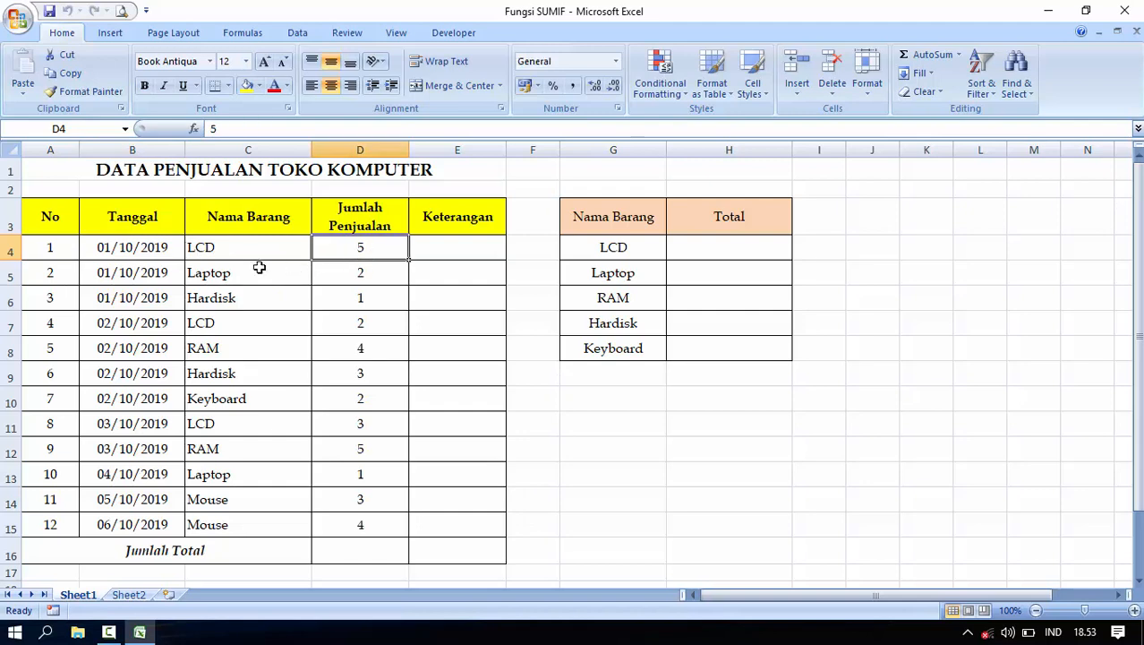
pyautogui.click(232, 251)
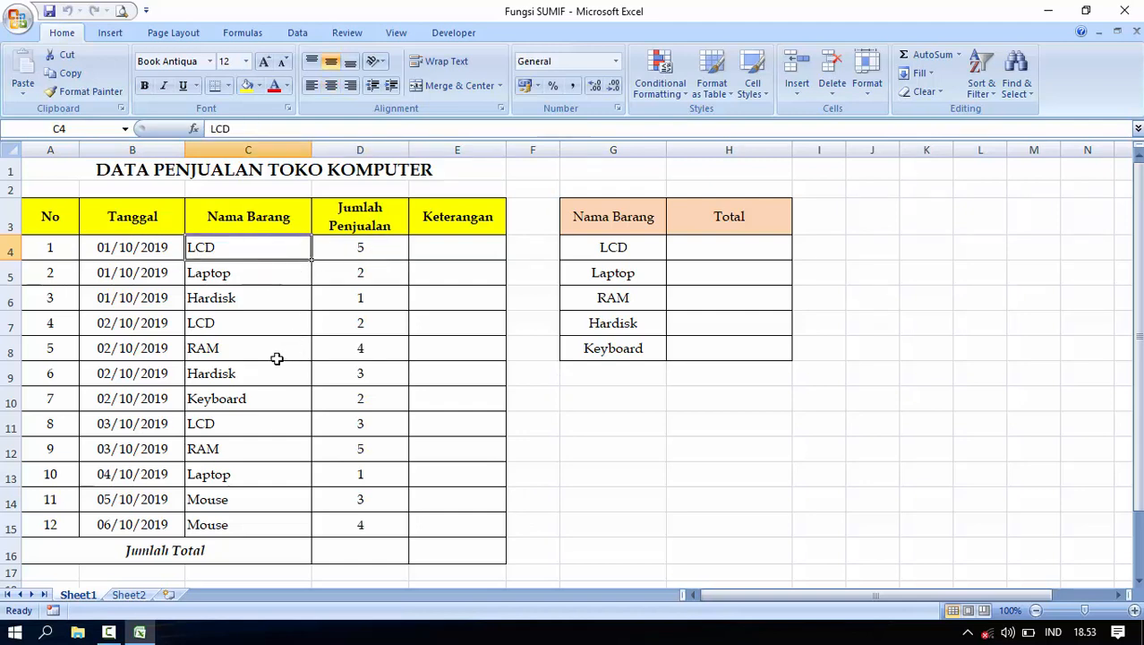
pyautogui.click(224, 323)
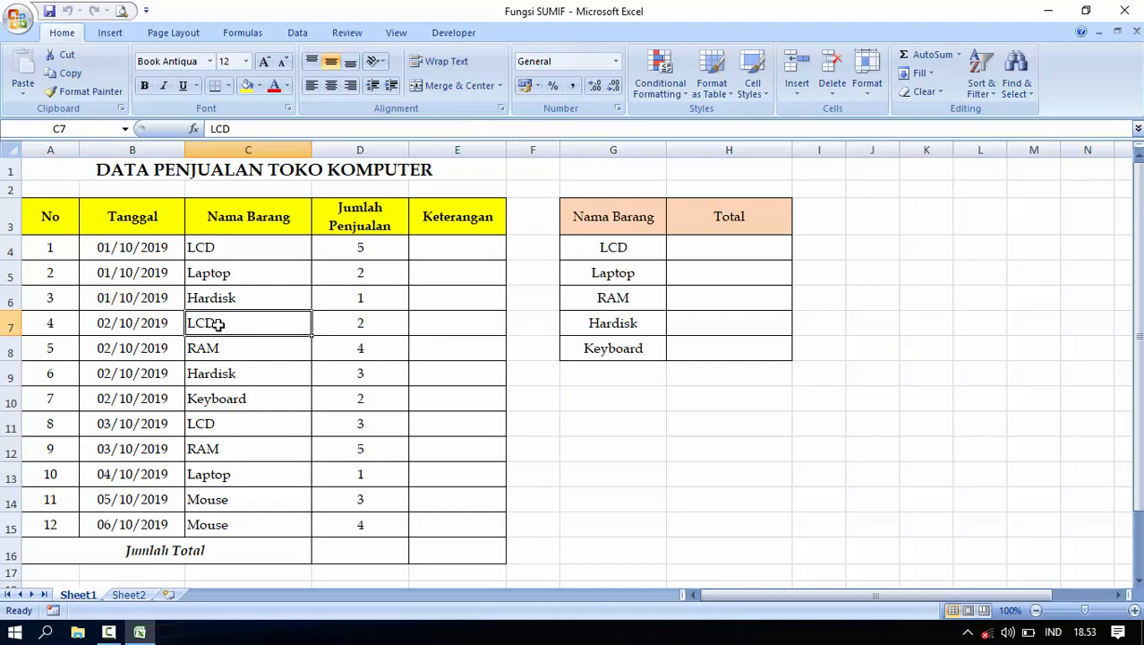
pyautogui.click(367, 324)
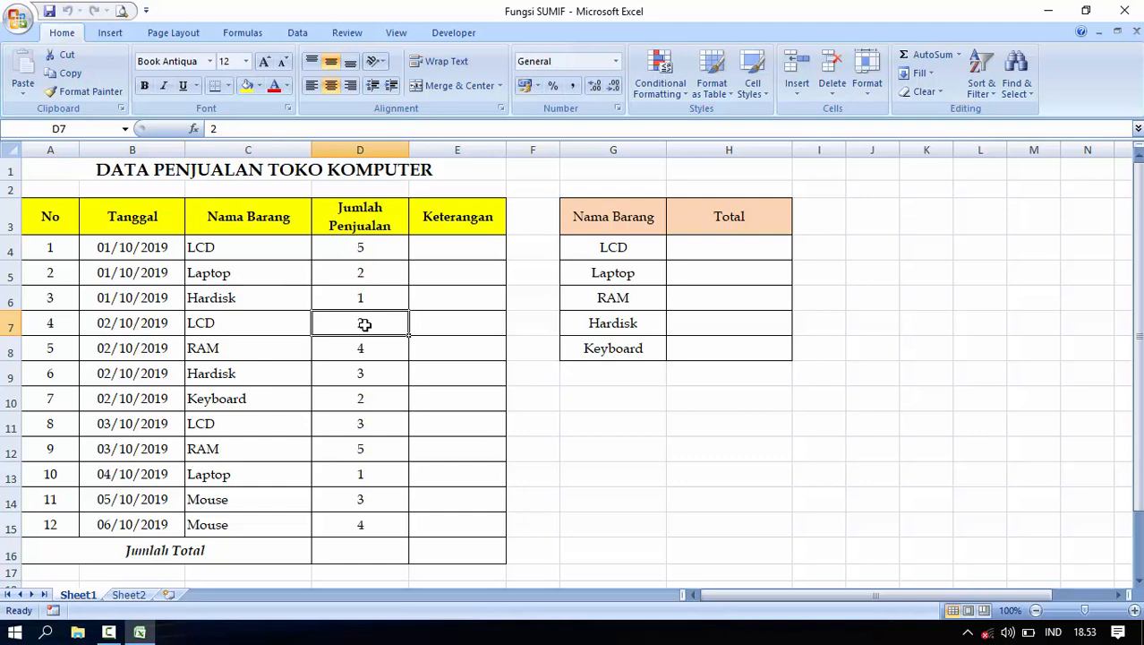
pyautogui.click(202, 423)
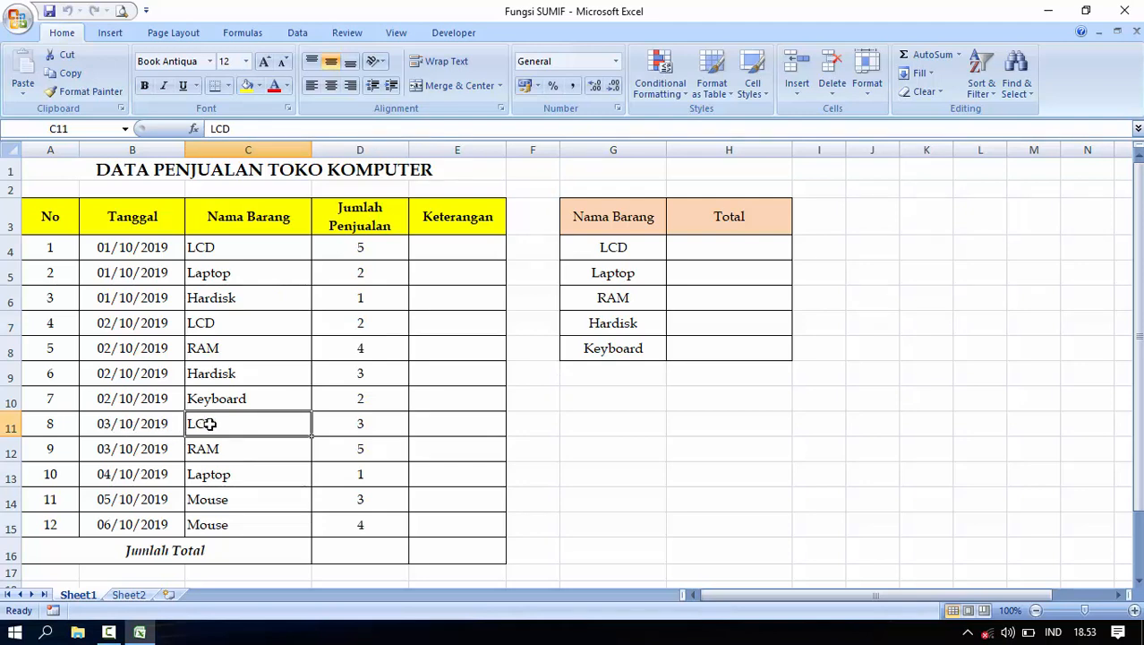
pyautogui.click(374, 429)
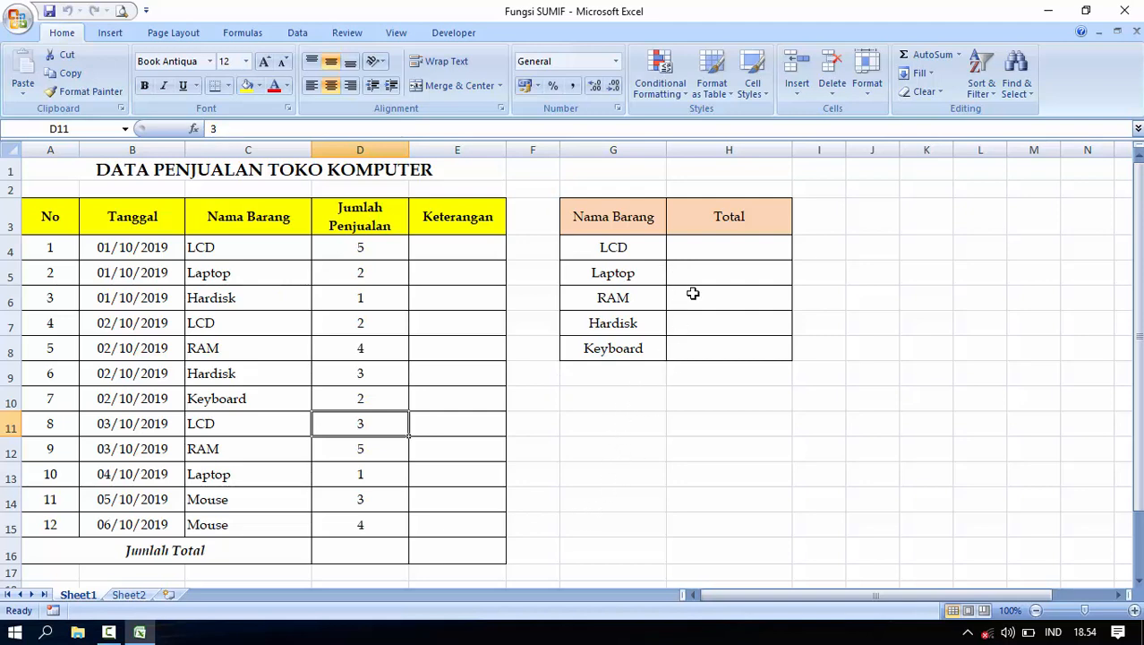
# Add up the LCD sales manually in cell H4 with the formula =D4+D7+D11
pyautogui.click(697, 252)
pyautogui.write('=')
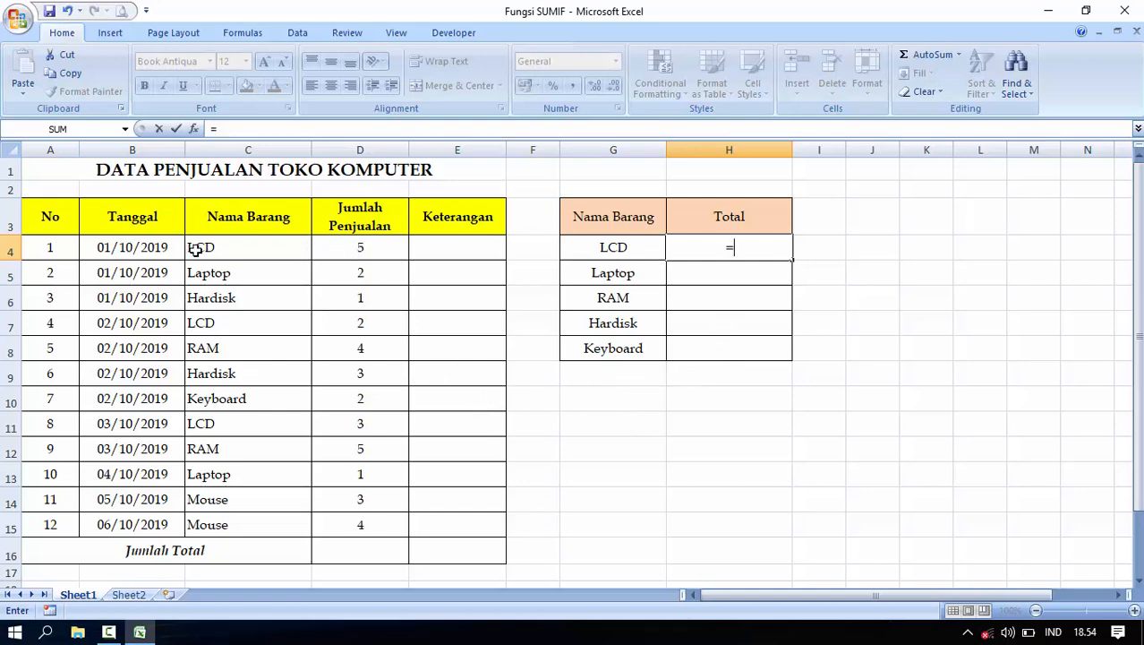
pyautogui.click(381, 248)
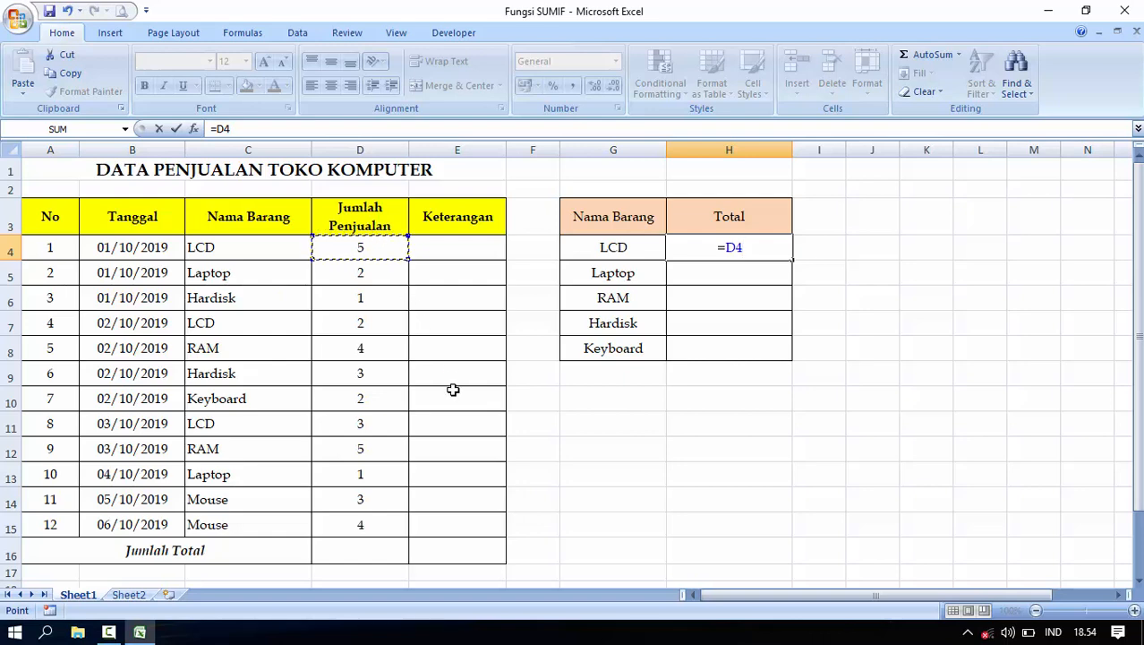
pyautogui.write('+')
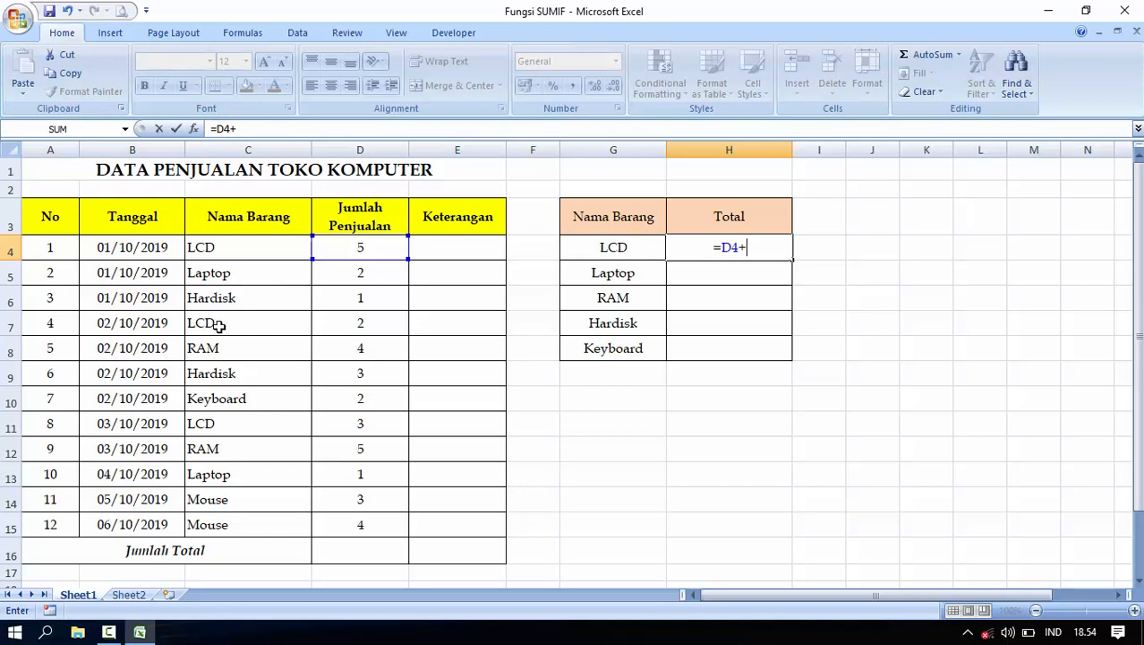
pyautogui.click(363, 323)
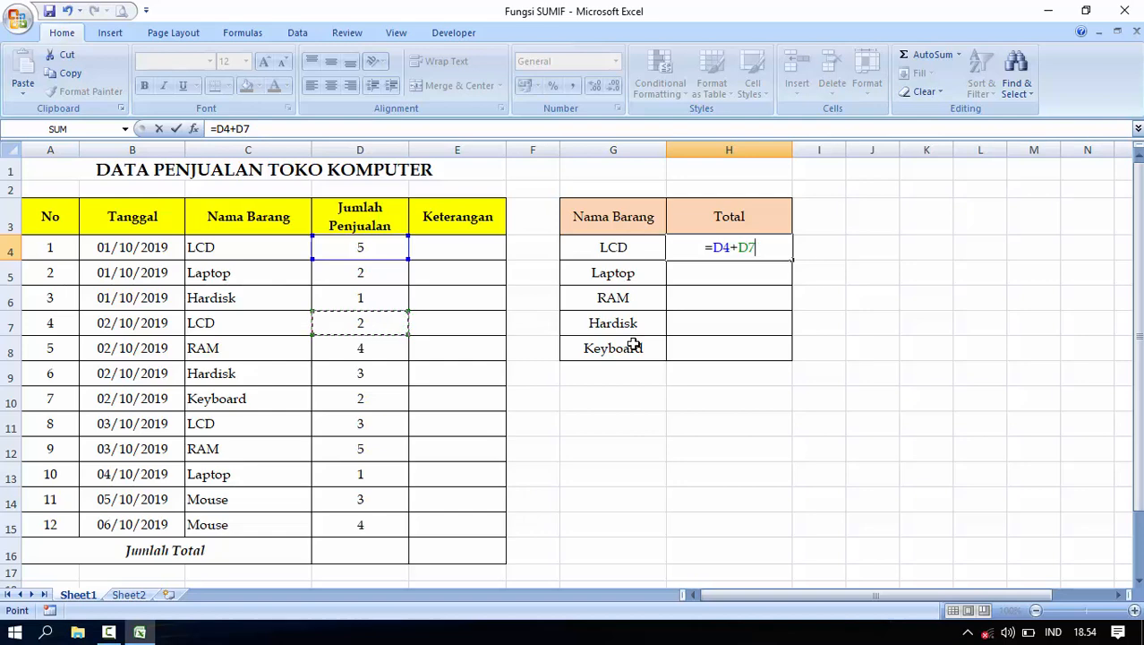
pyautogui.write('+')
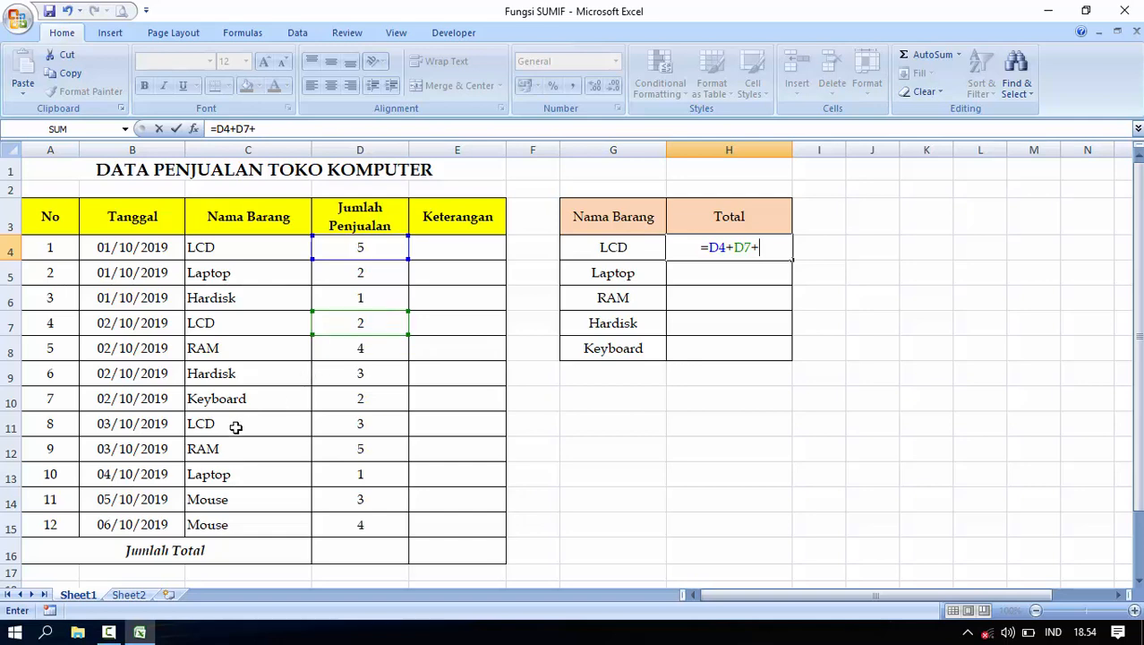
pyautogui.click(360, 422)
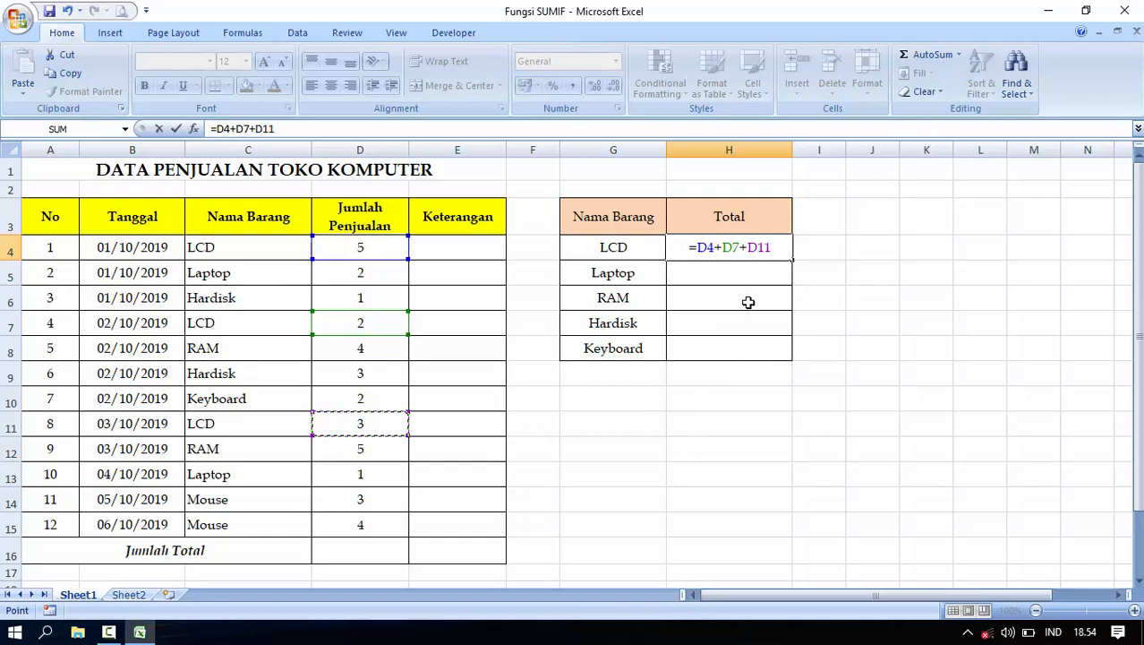
pyautogui.press('Return')
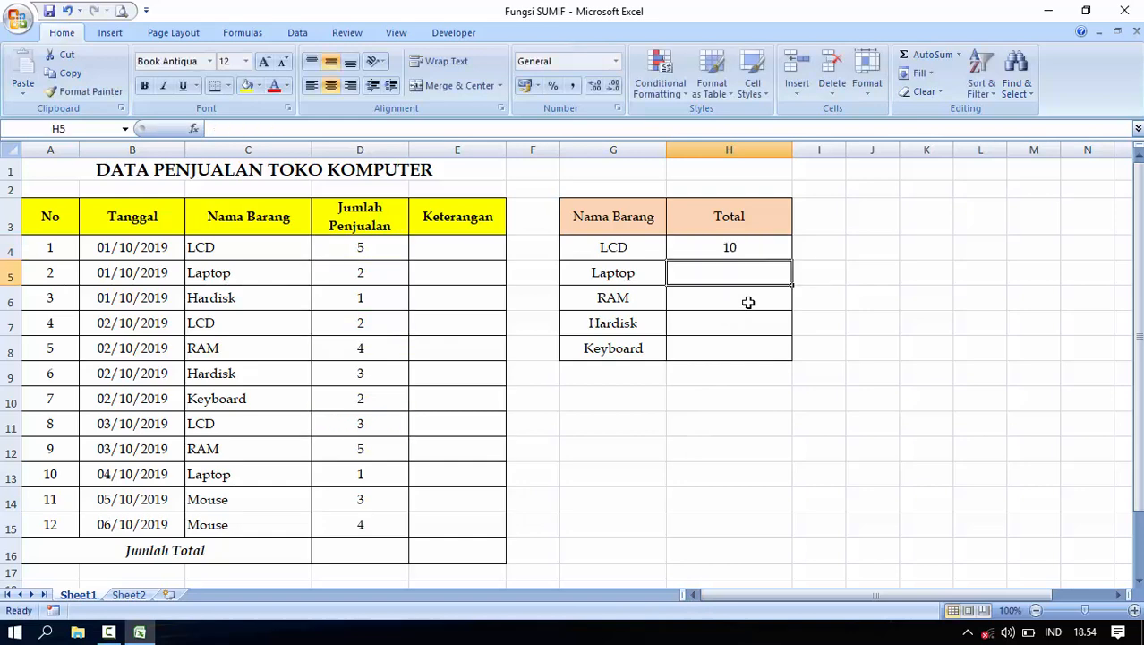
# Replace the manual LCD sum in H4 with a SUMIF formula that takes the item names C4:C15 as its range
pyautogui.click(739, 239)
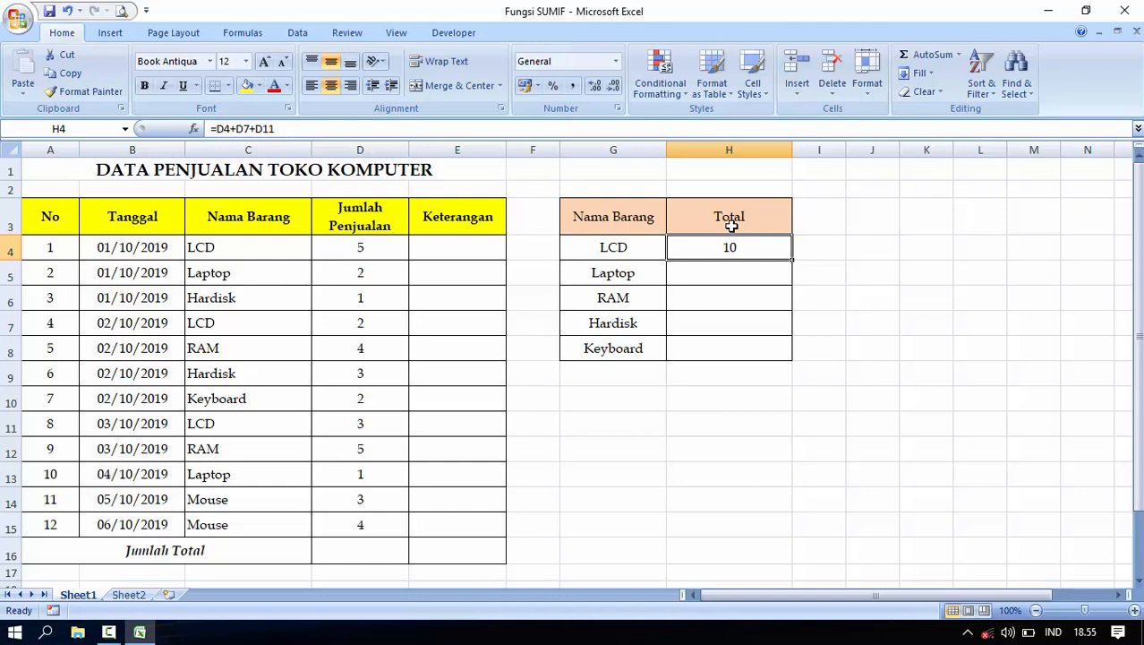
pyautogui.press('Delete')
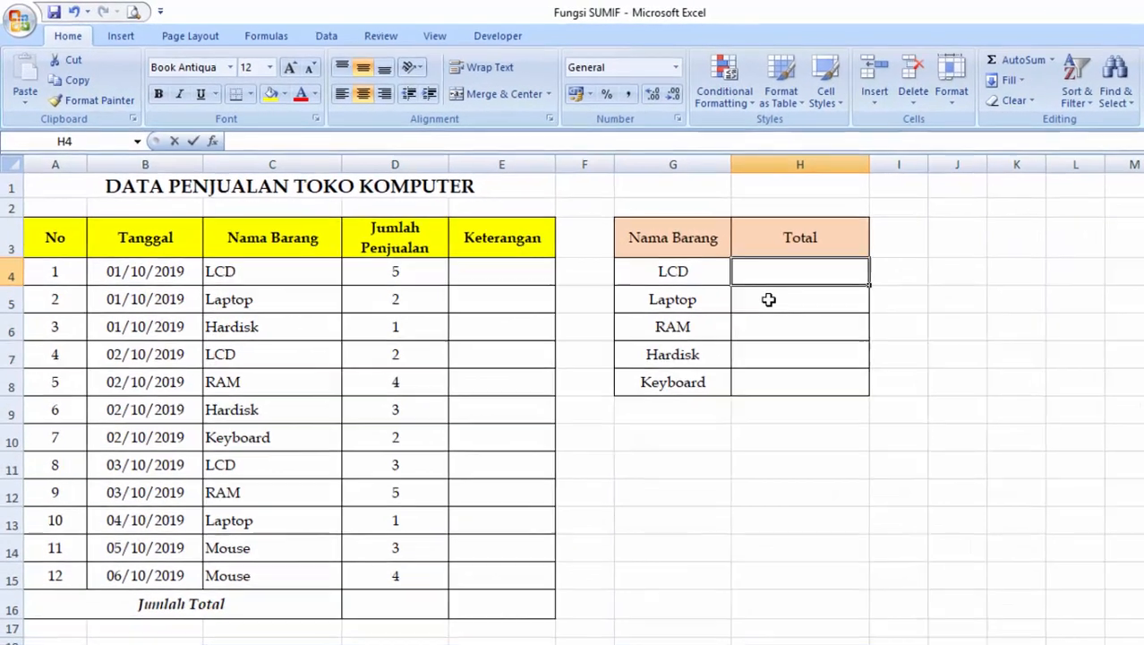
pyautogui.write('=')
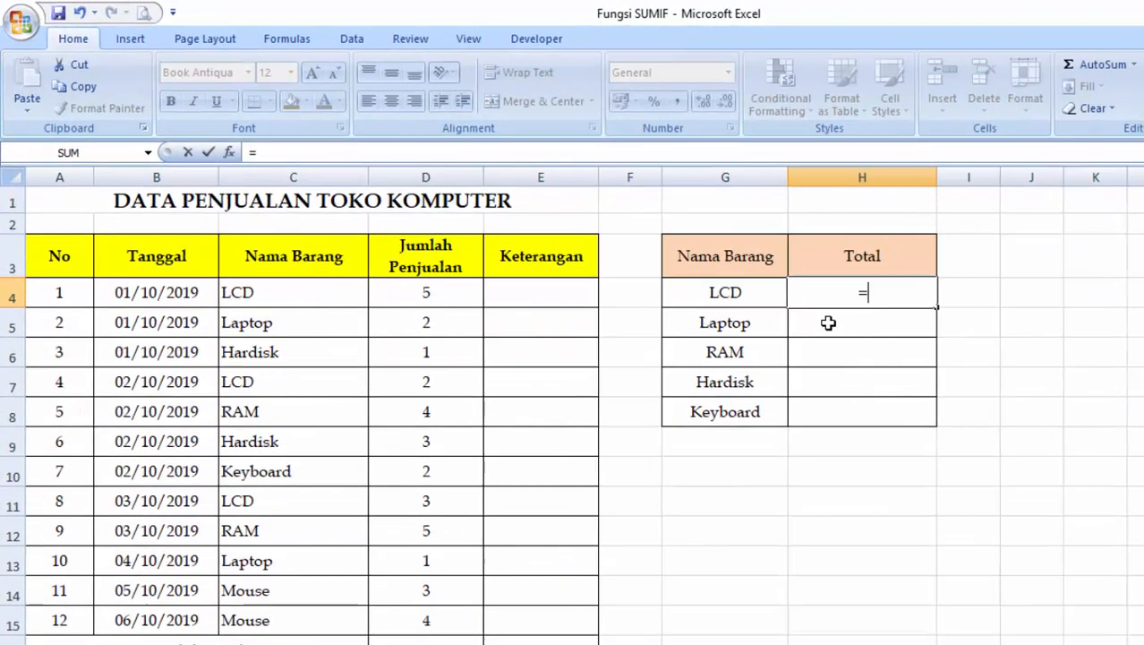
pyautogui.write('su')
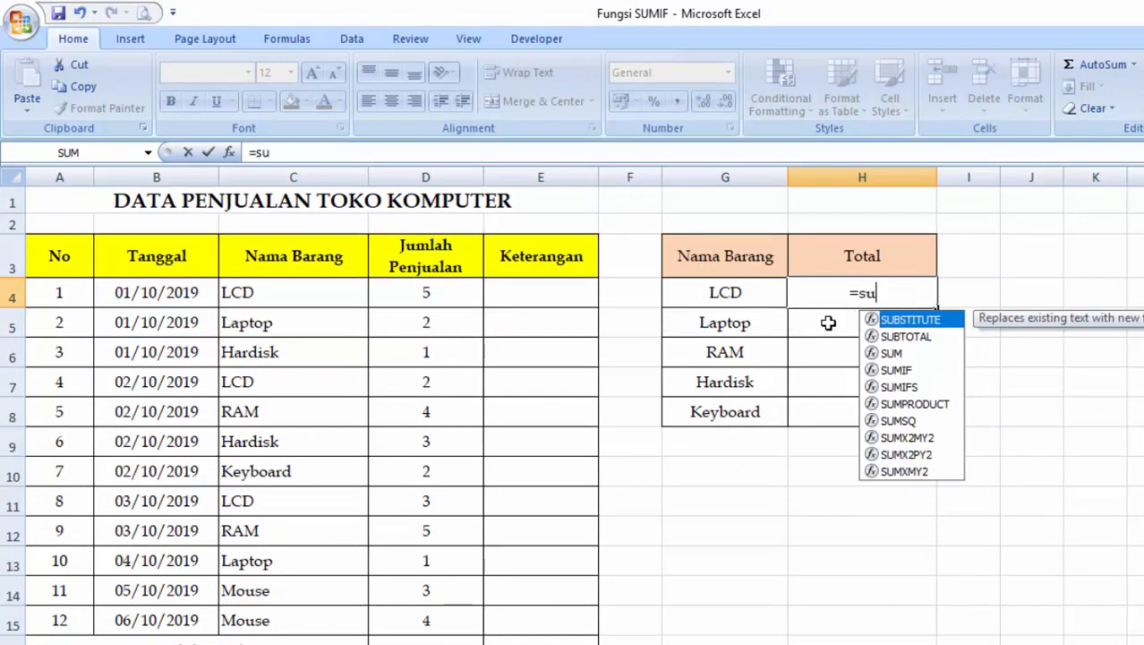
pyautogui.write('mif')
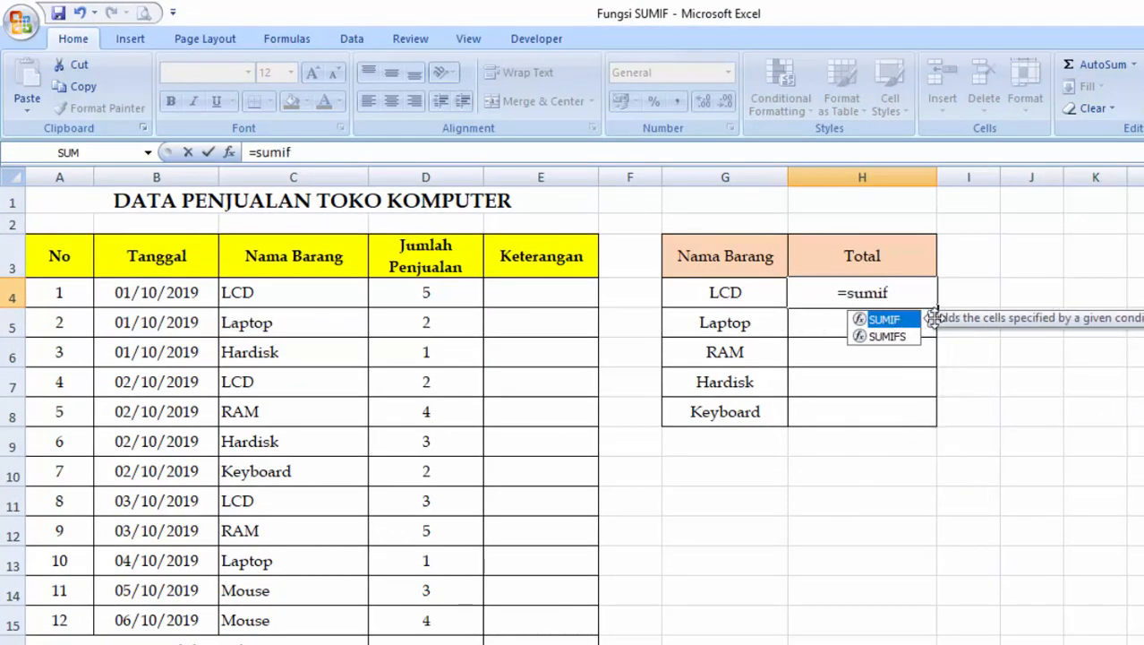
pyautogui.doubleClick(886, 321)
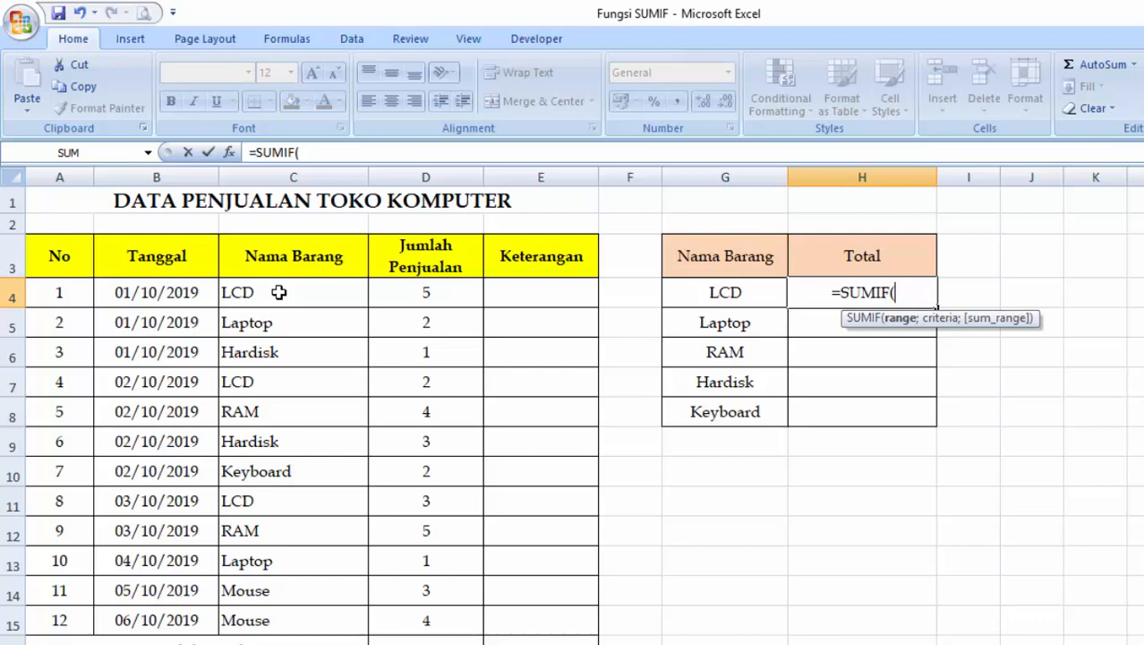
pyautogui.moveTo(279, 291); pyautogui.dragTo(258, 624)
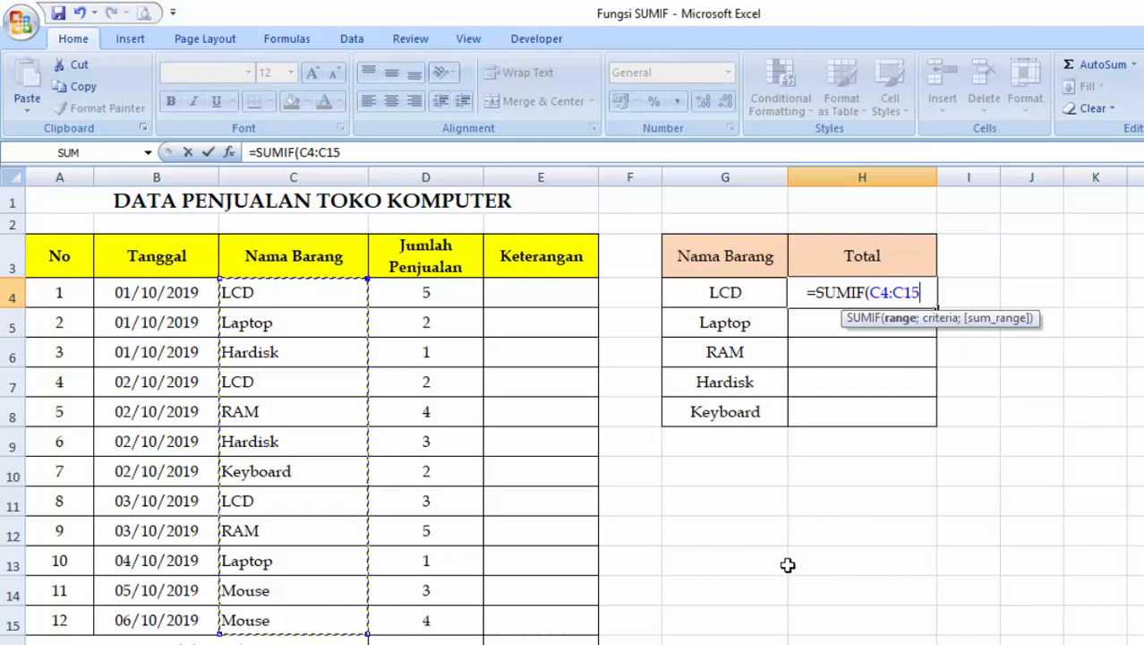
# Complete the SUMIF formula in H4 with the criteria "LCD" and the sum range D4:D15
pyautogui.write(';')
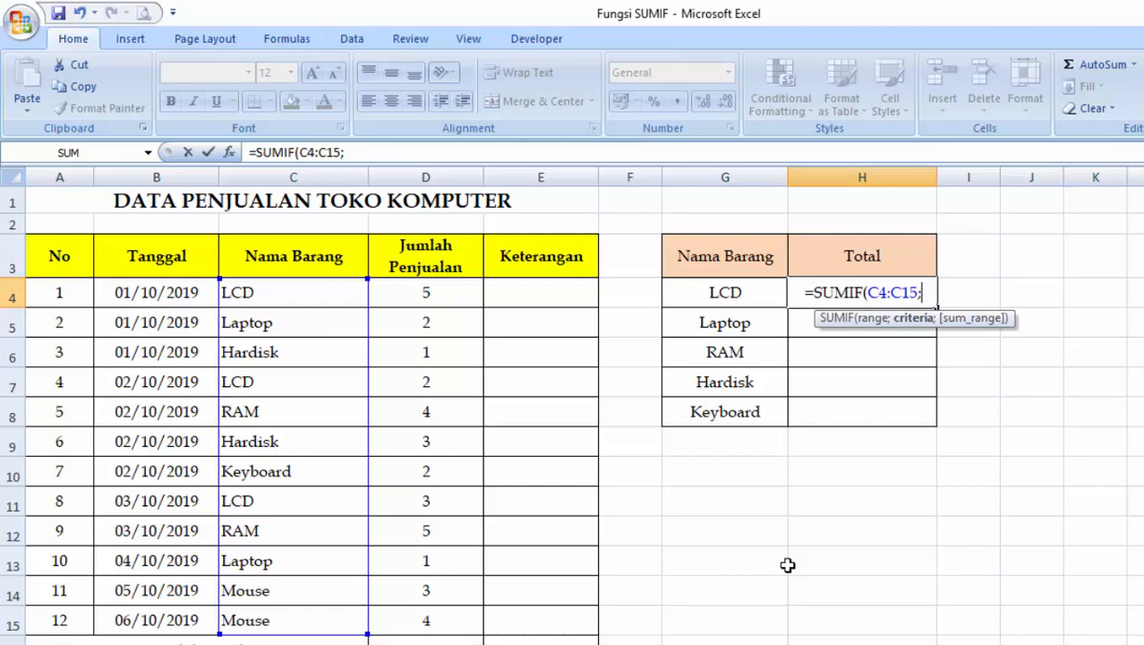
pyautogui.write('"')
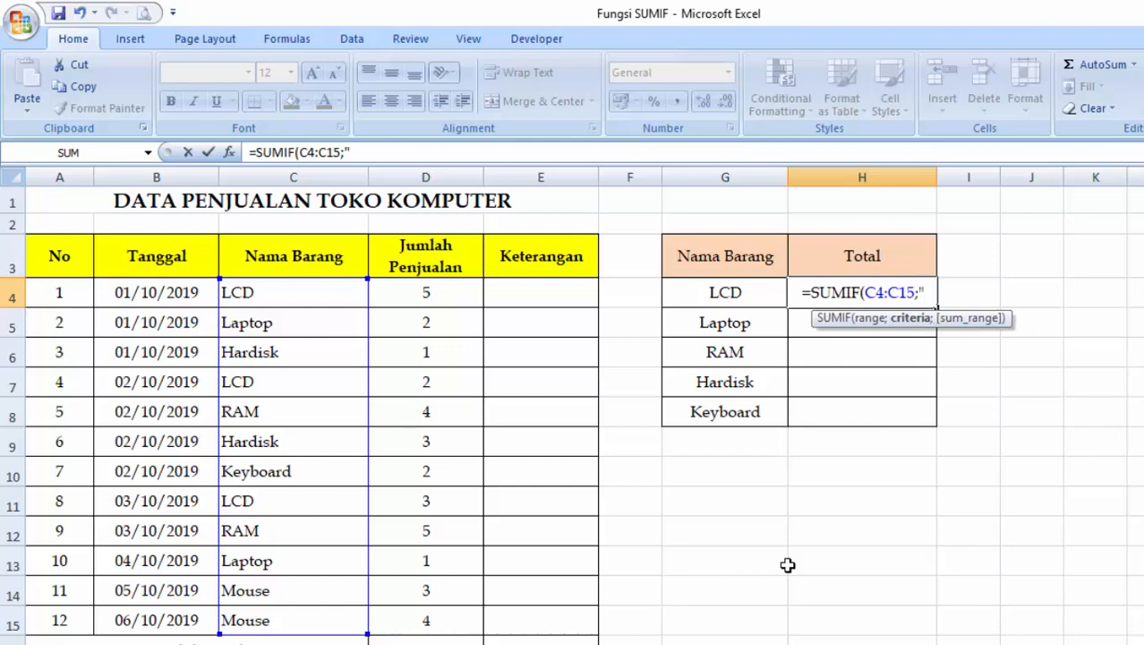
pyautogui.write('LCD')
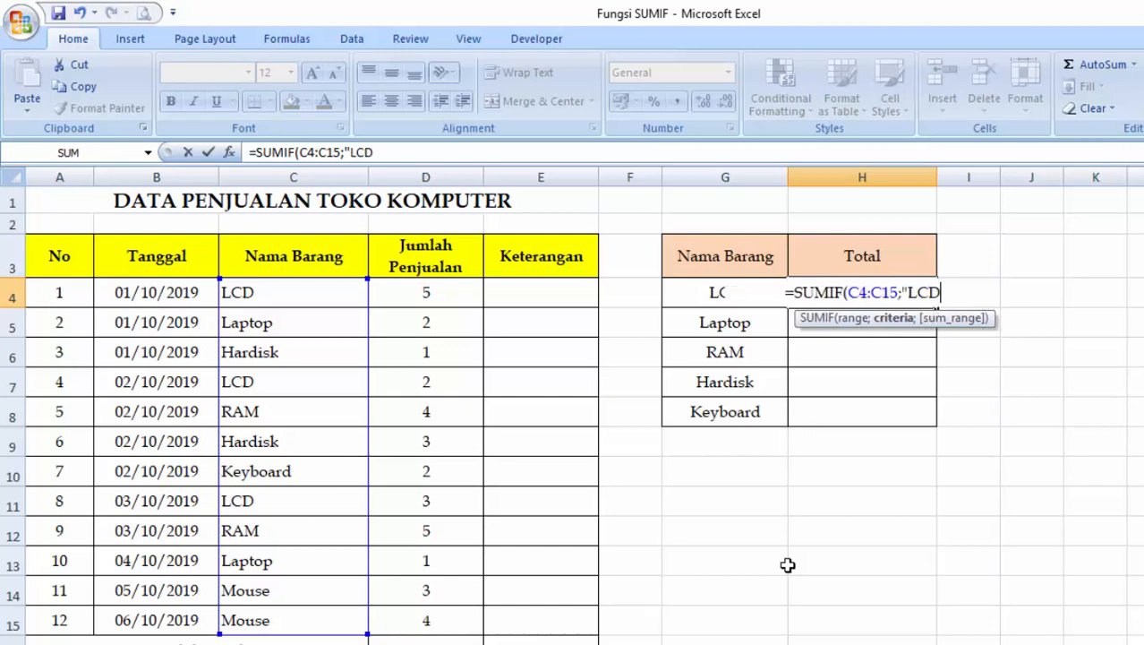
pyautogui.write('"')
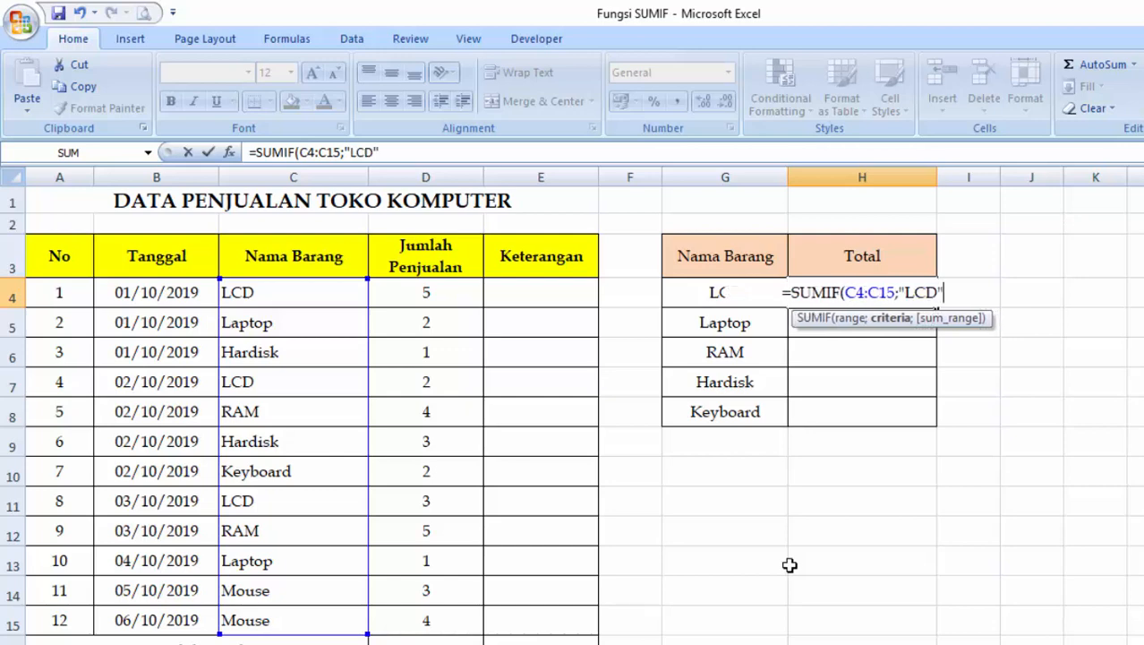
pyautogui.write(';')
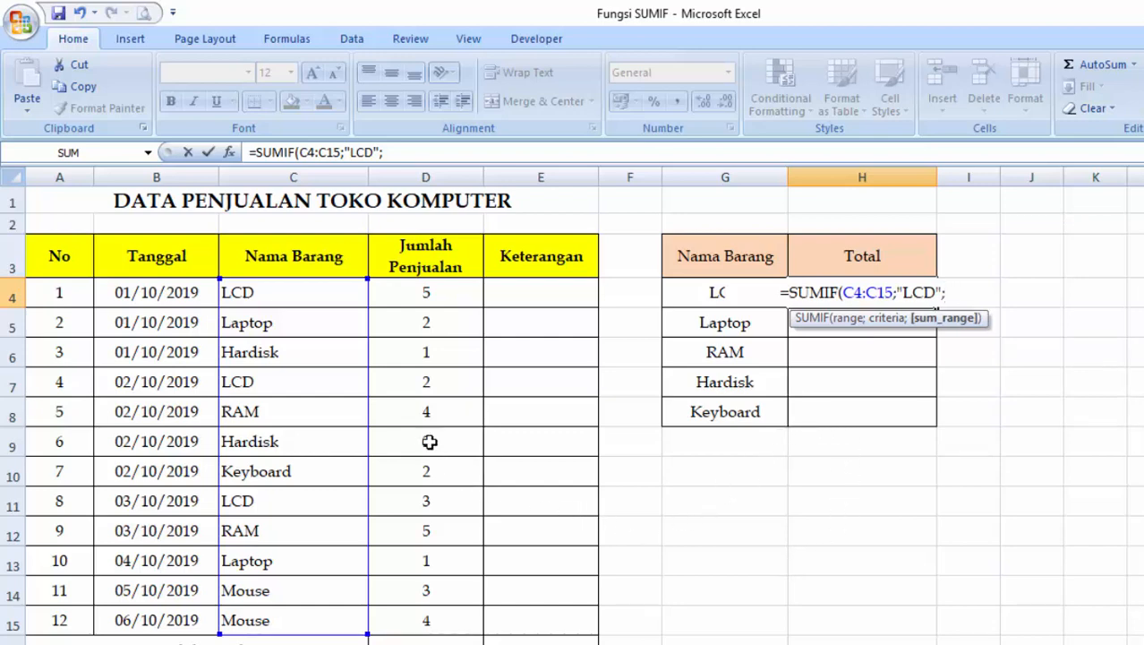
pyautogui.moveTo(421, 298); pyautogui.dragTo(411, 619)
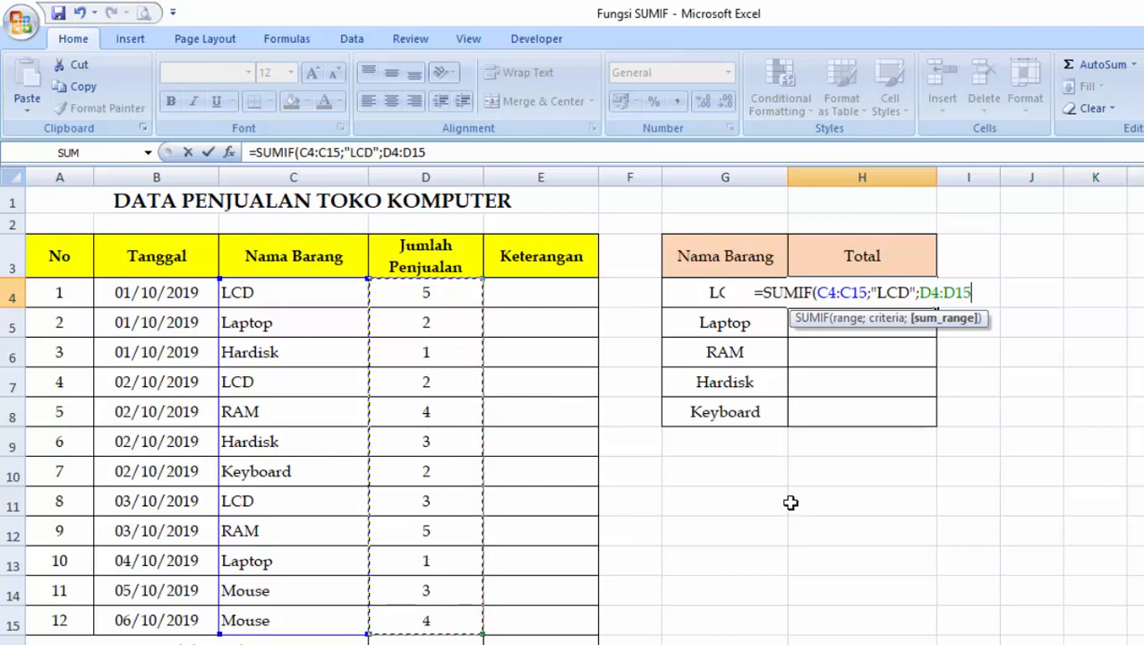
pyautogui.write(')')
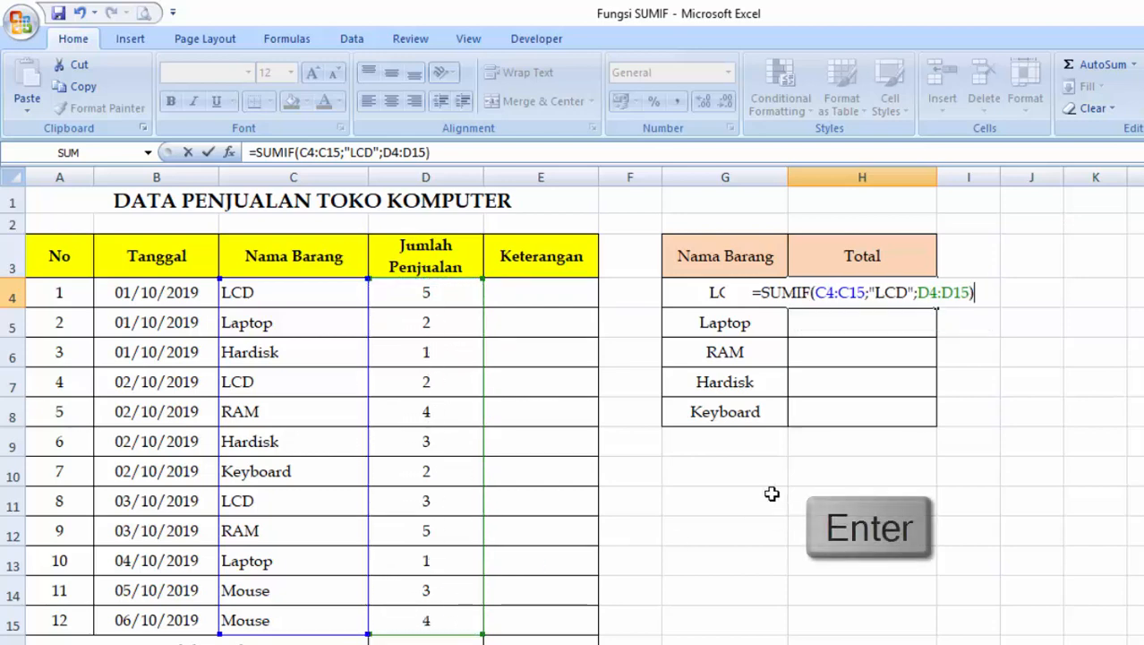
pyautogui.press('Return')
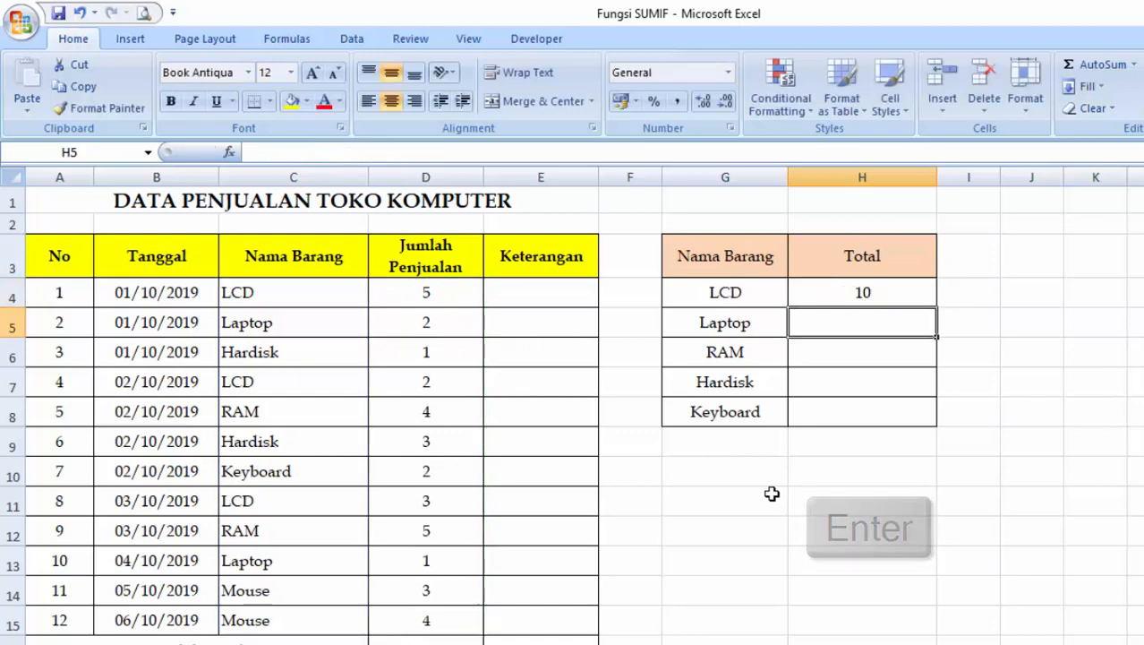
# Check the LCD total in H4 against the dates and quantities of the LCD rows in the sales table
pyautogui.click(865, 288)
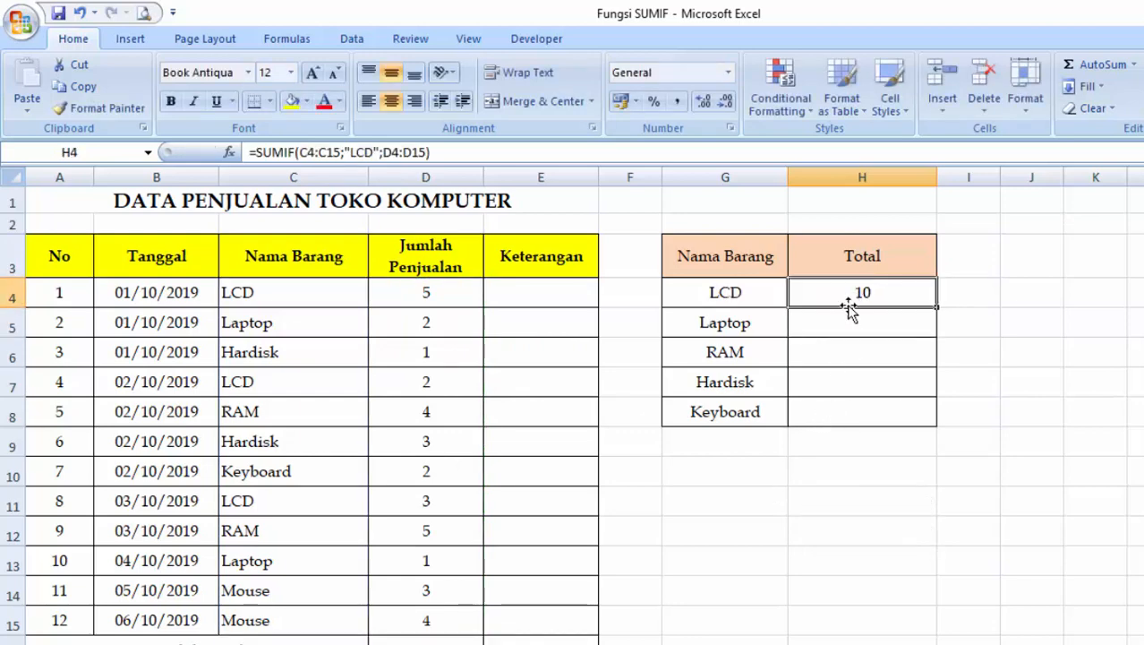
pyautogui.click(735, 296)
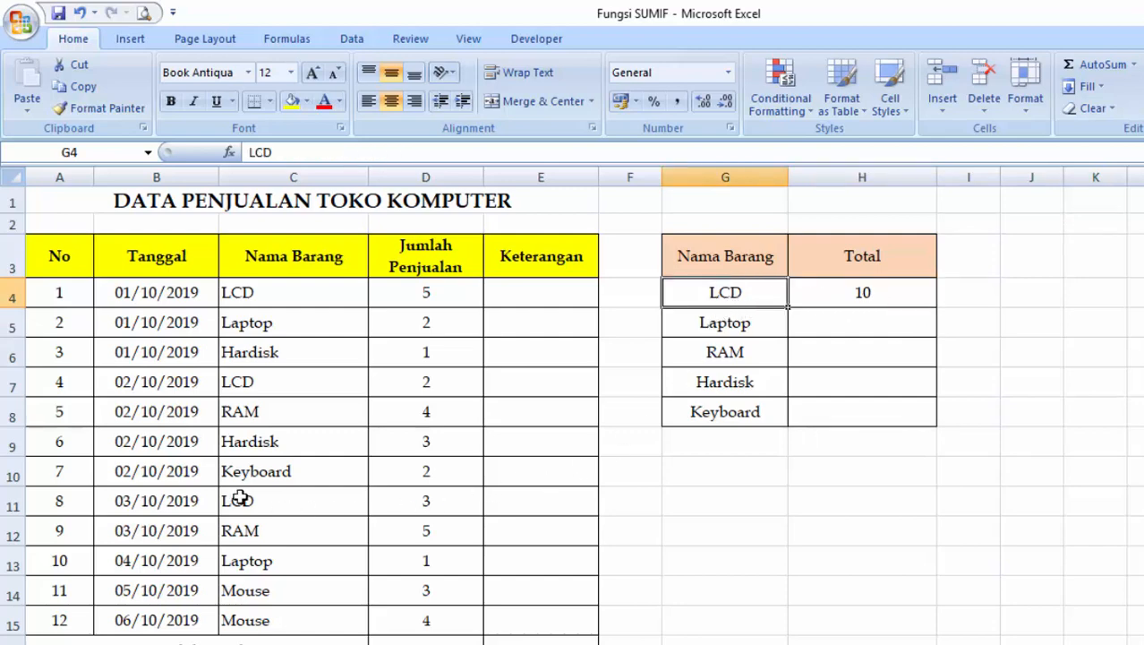
pyautogui.click(120, 295)
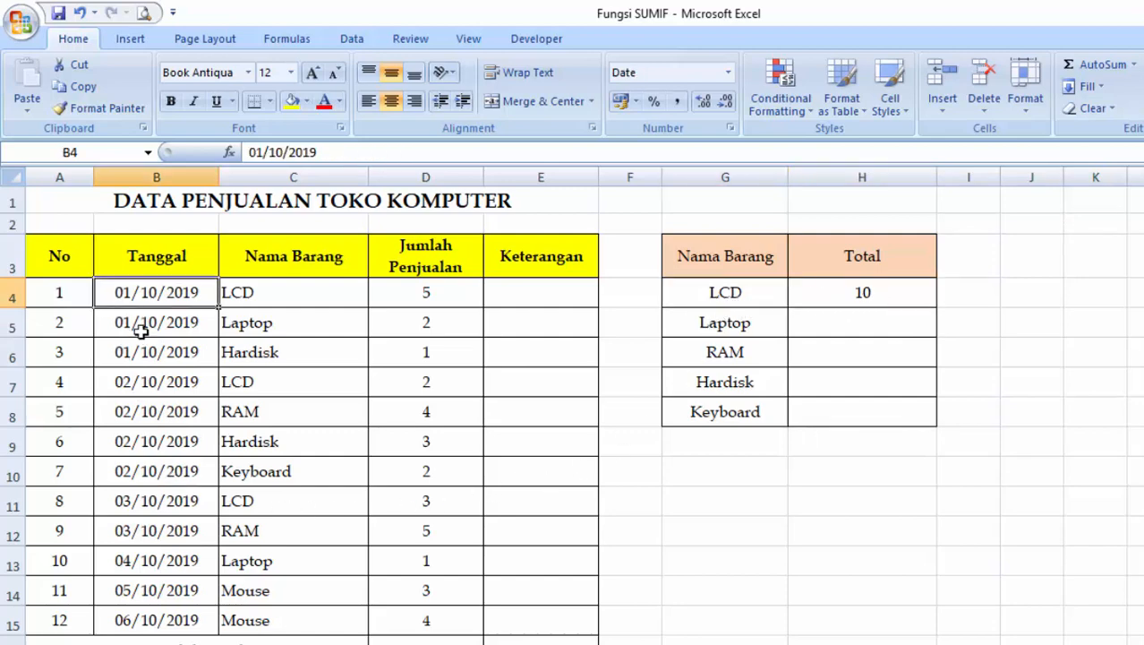
pyautogui.click(133, 506)
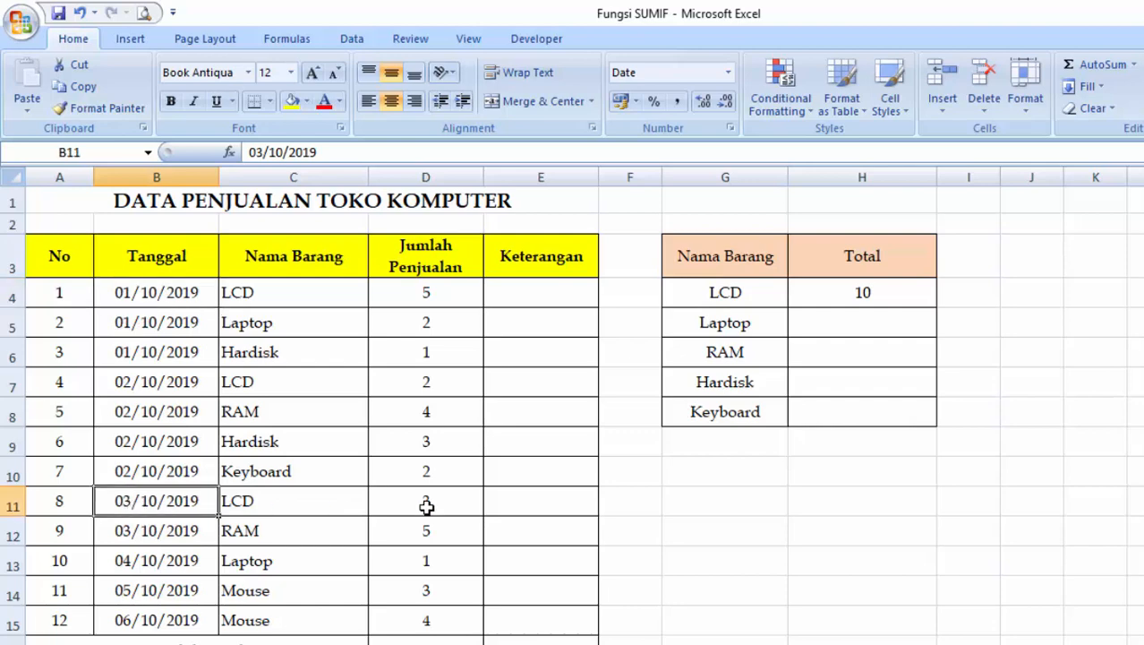
pyautogui.click(872, 297)
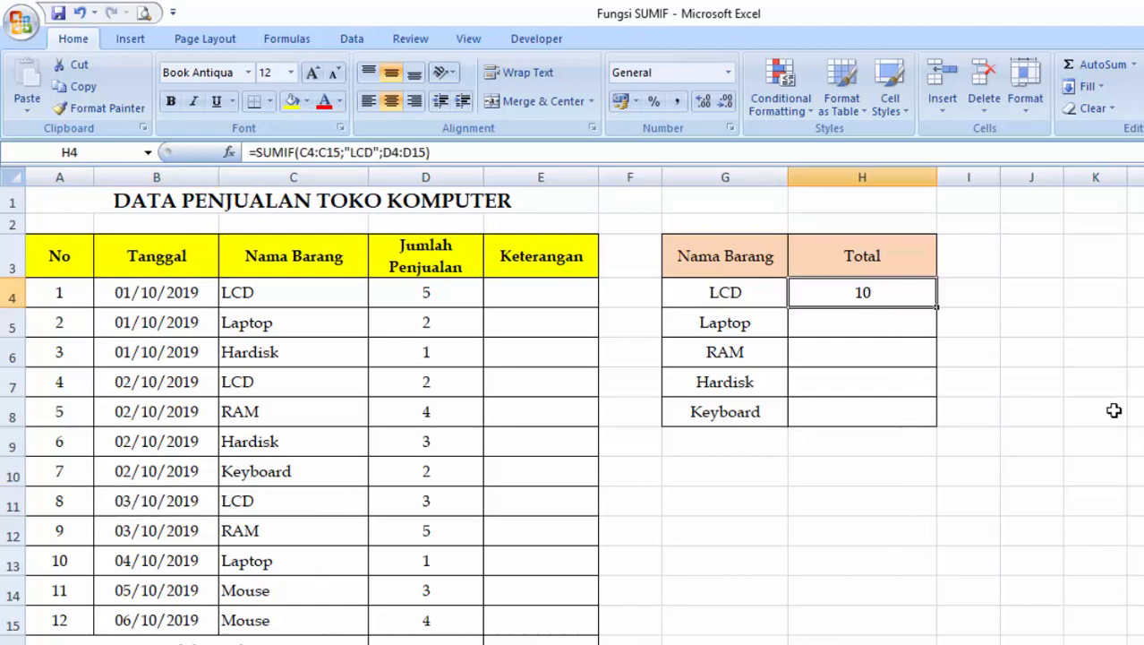
# Start a SUMIF formula for Laptop in H5 with the item names C4:C15 as its range
pyautogui.click(876, 331)
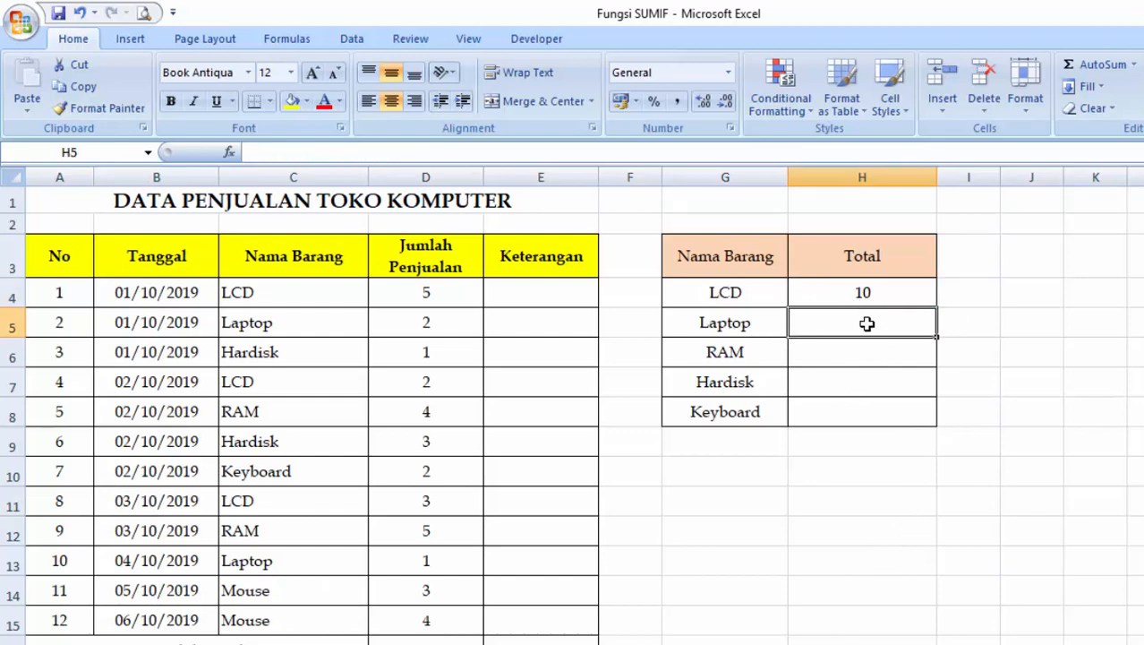
pyautogui.write('=')
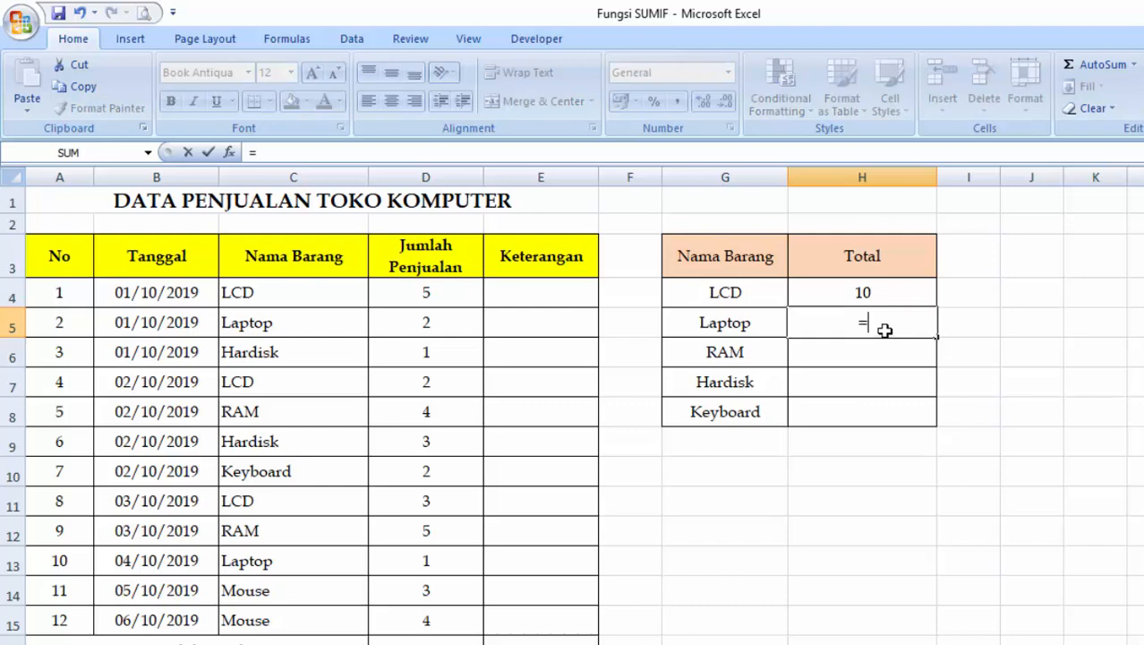
pyautogui.write('sum')
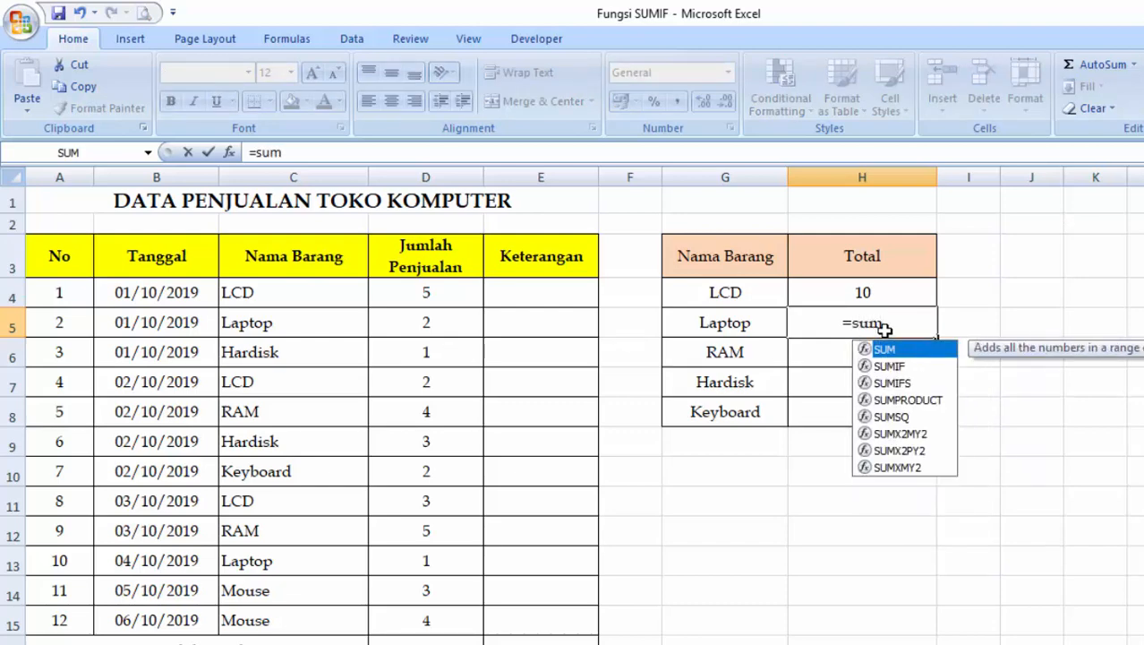
pyautogui.write('i')
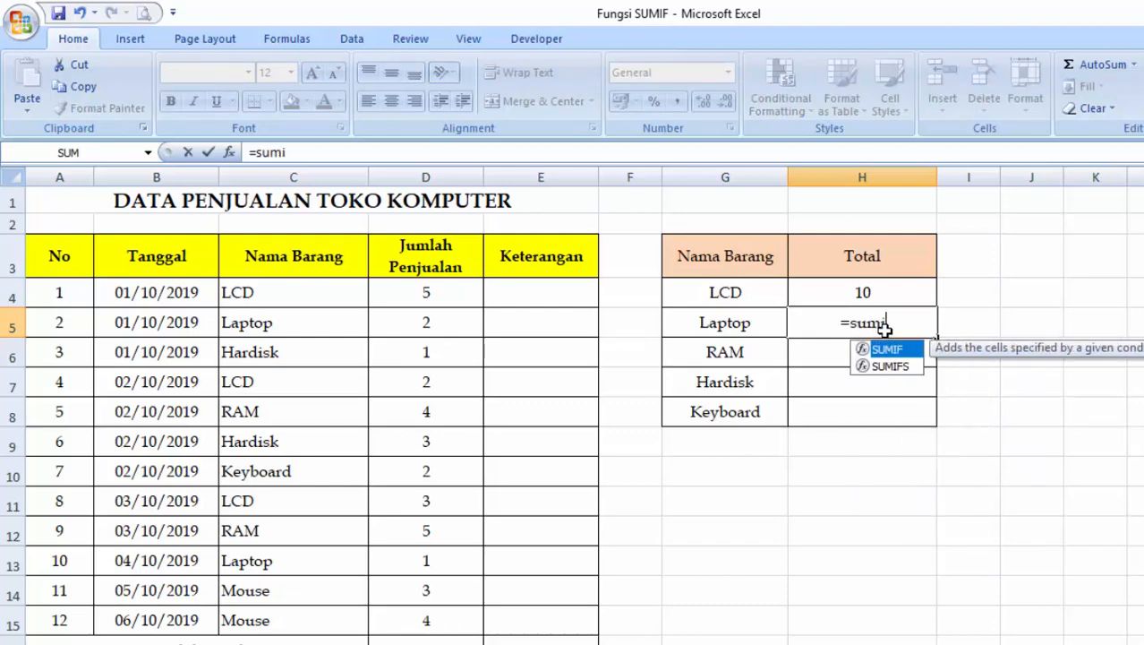
pyautogui.write('f')
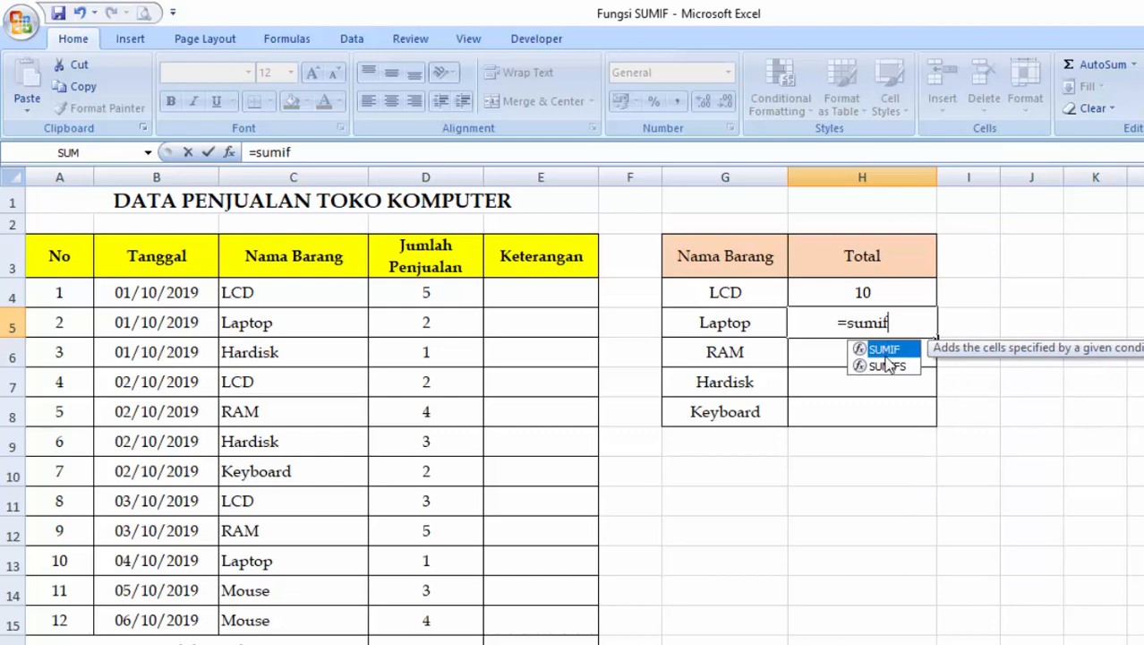
pyautogui.press('Tab')
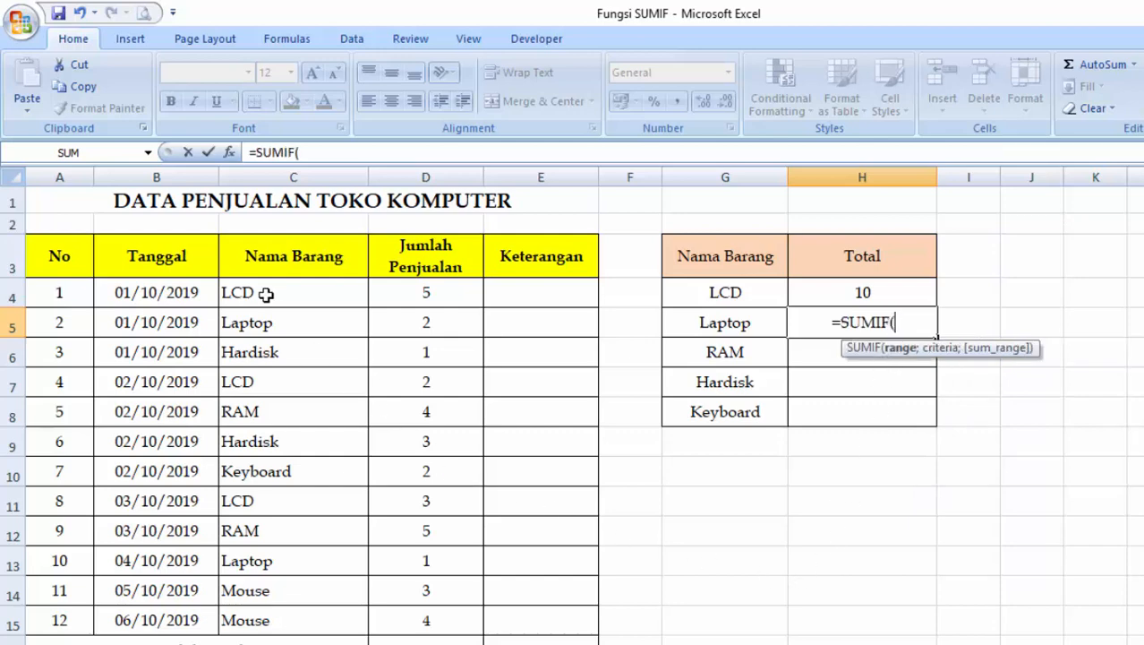
pyautogui.moveTo(266, 294); pyautogui.dragTo(302, 622)
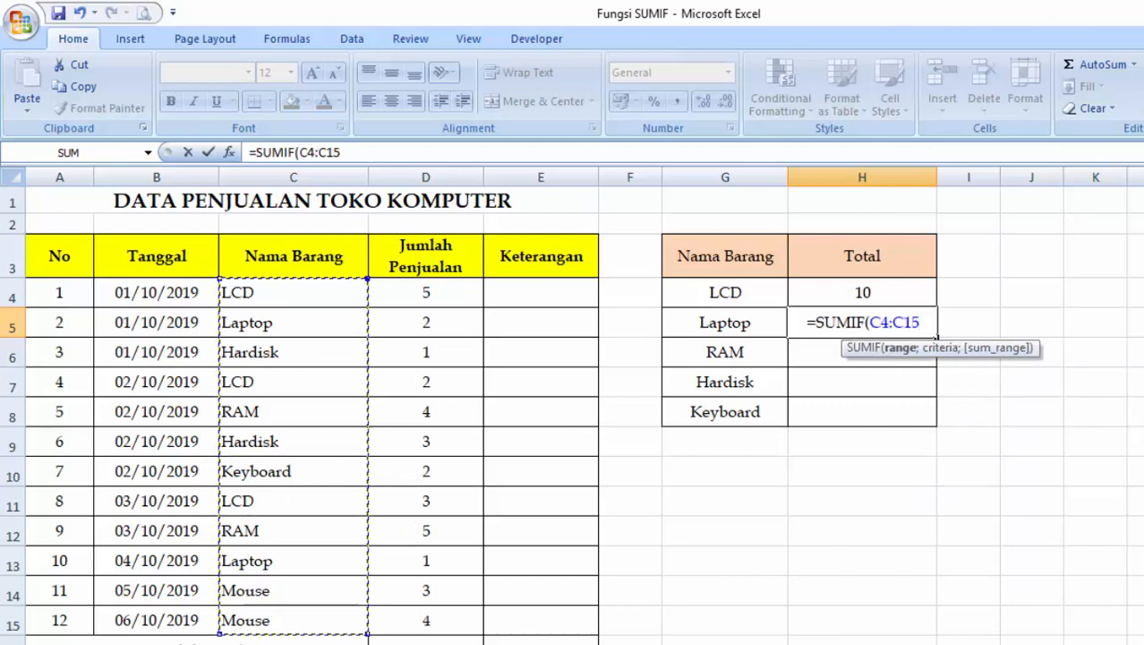
# Complete the SUMIF formula in H5 with the criteria "Laptop" and the sum range D4:D15, and review the entered formula
pyautogui.write(';')
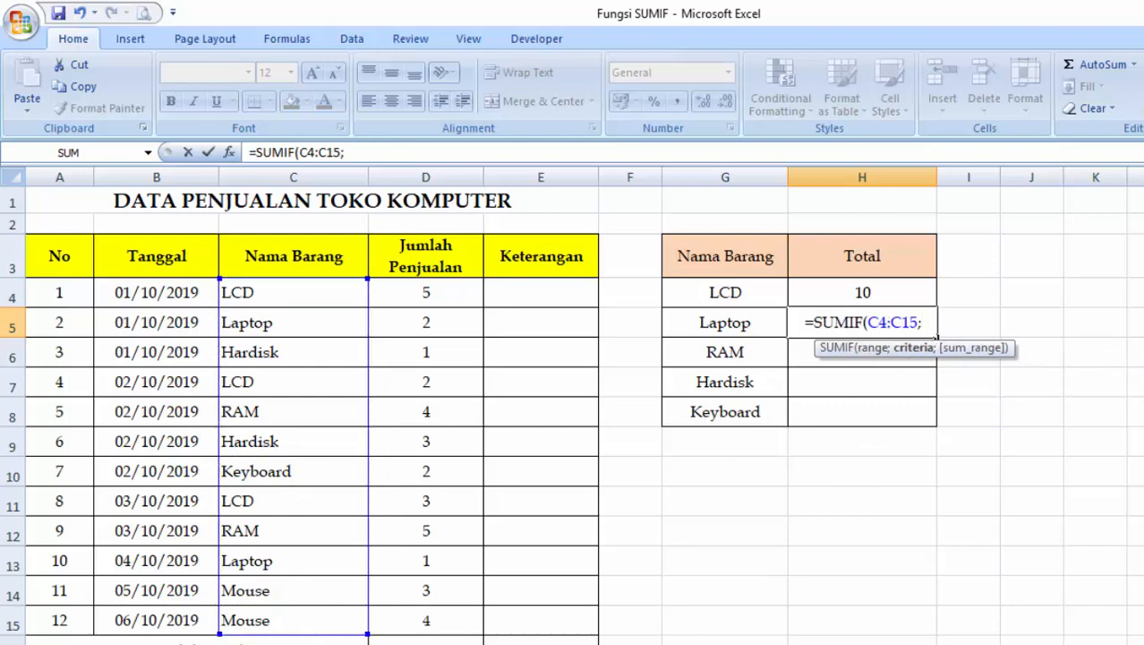
pyautogui.write('"')
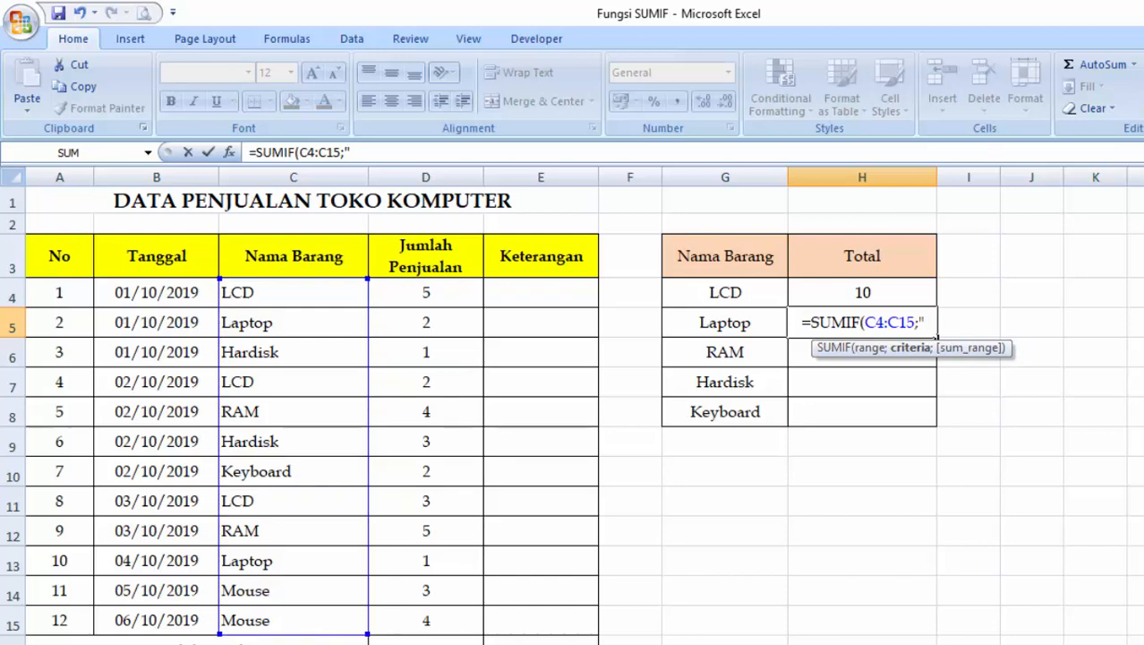
pyautogui.write('Laptop')
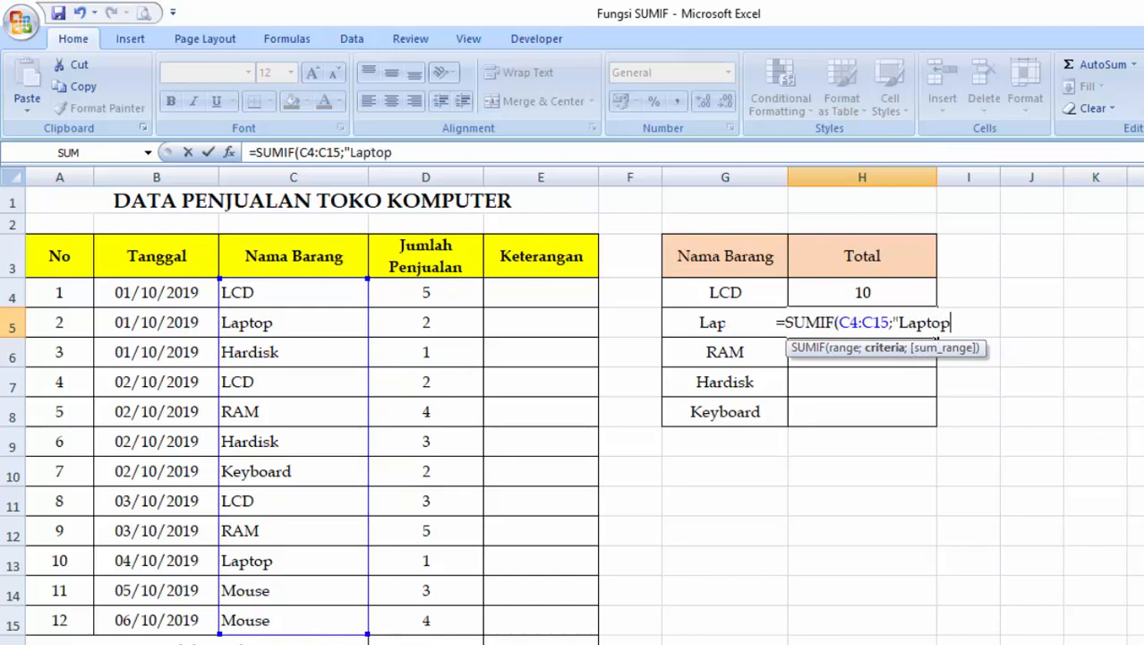
pyautogui.write('";')
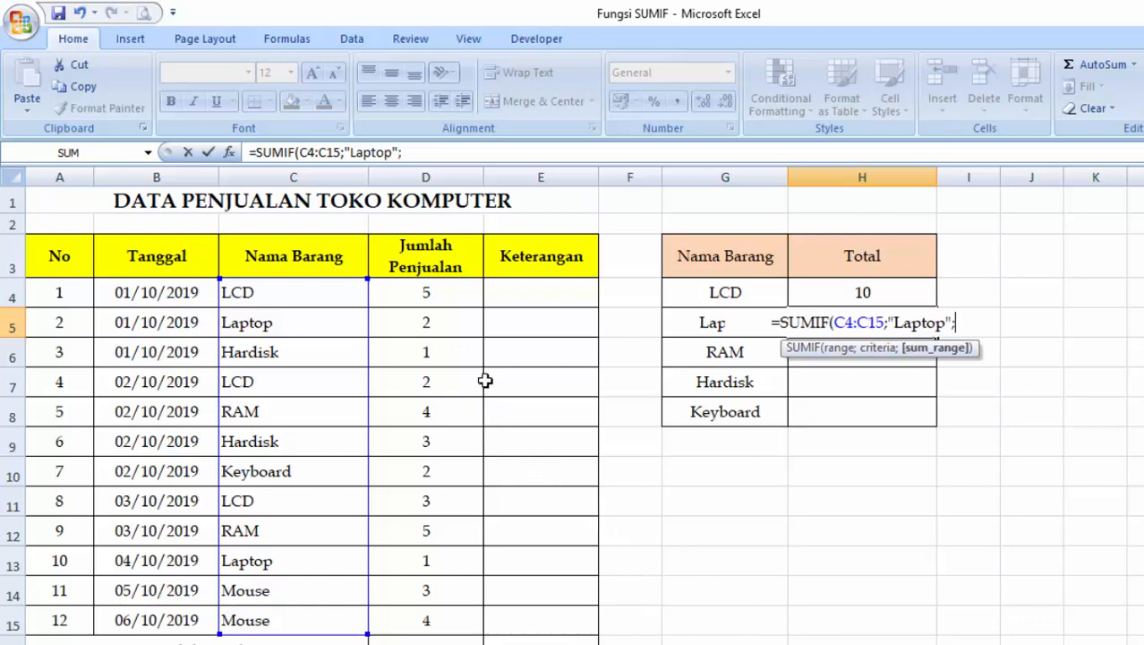
pyautogui.moveTo(438, 288); pyautogui.dragTo(437, 620)
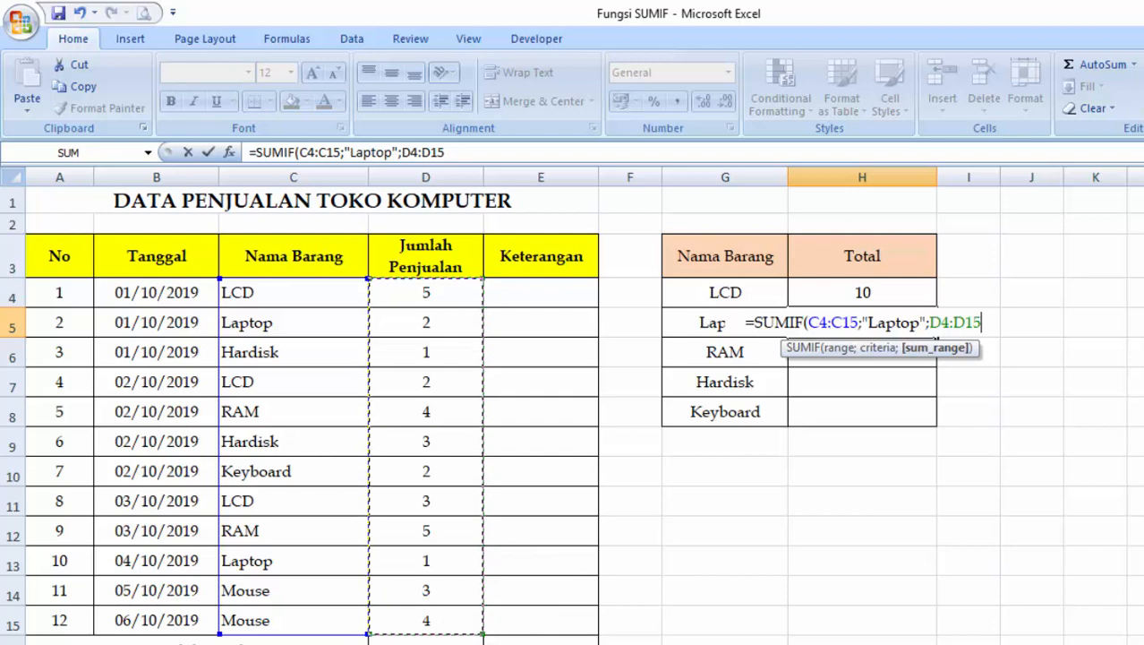
pyautogui.write(')')
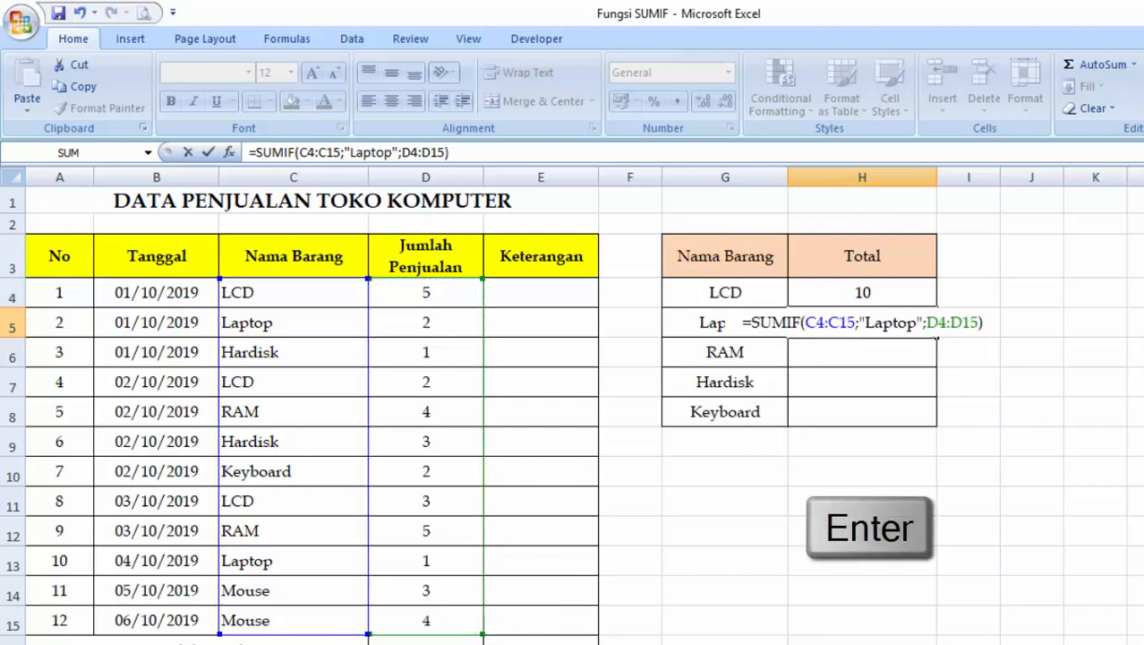
pyautogui.press('Return')
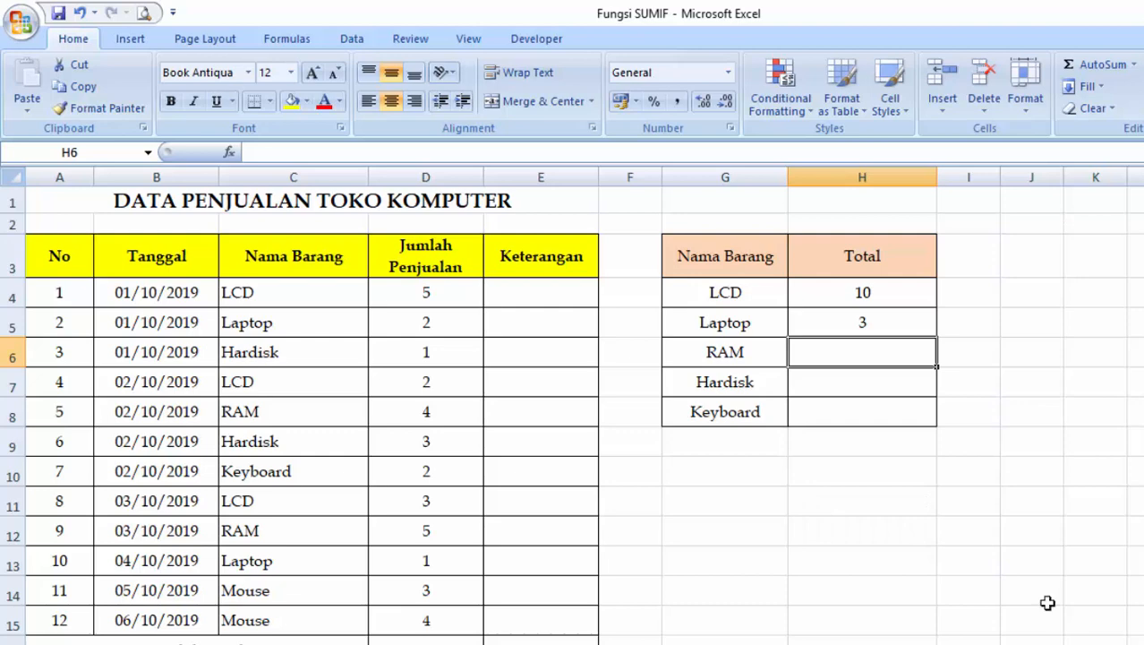
pyautogui.click(865, 324)
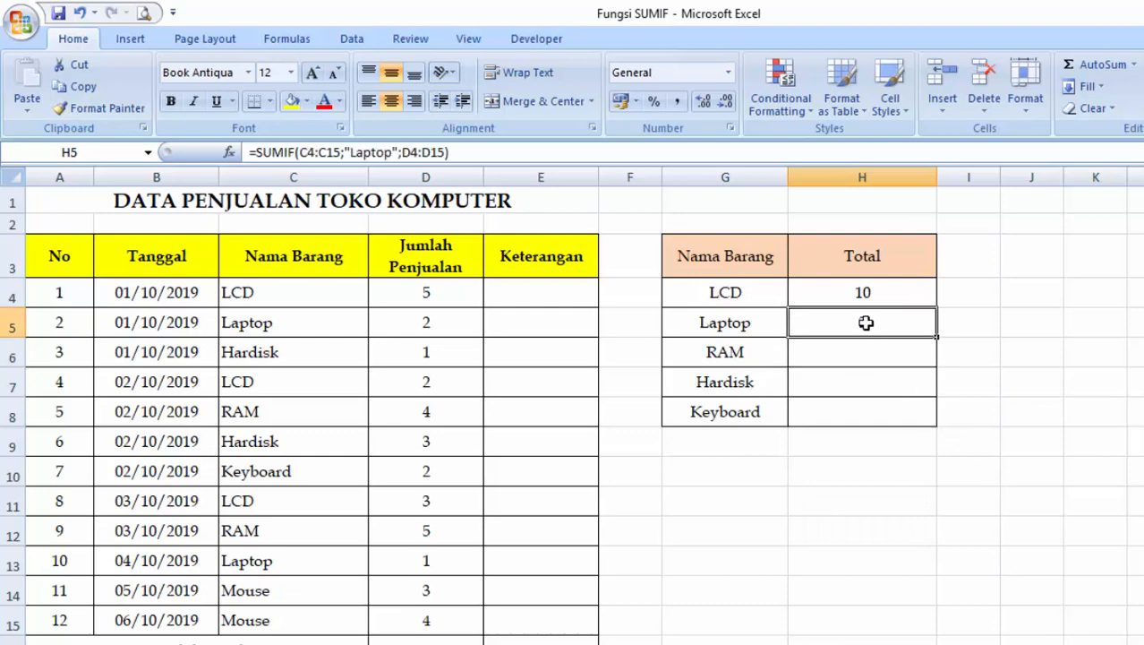
# Check the Laptop total in H5 against the dates and quantities of the Laptop rows in the sales table
pyautogui.click(727, 328)
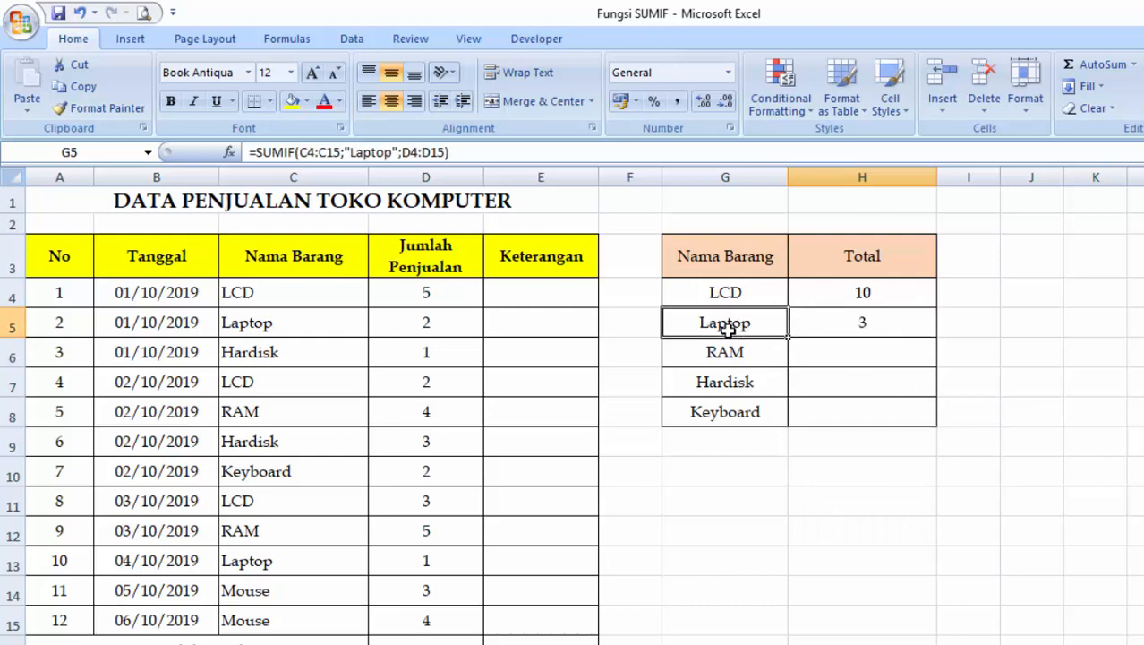
pyautogui.click(813, 325)
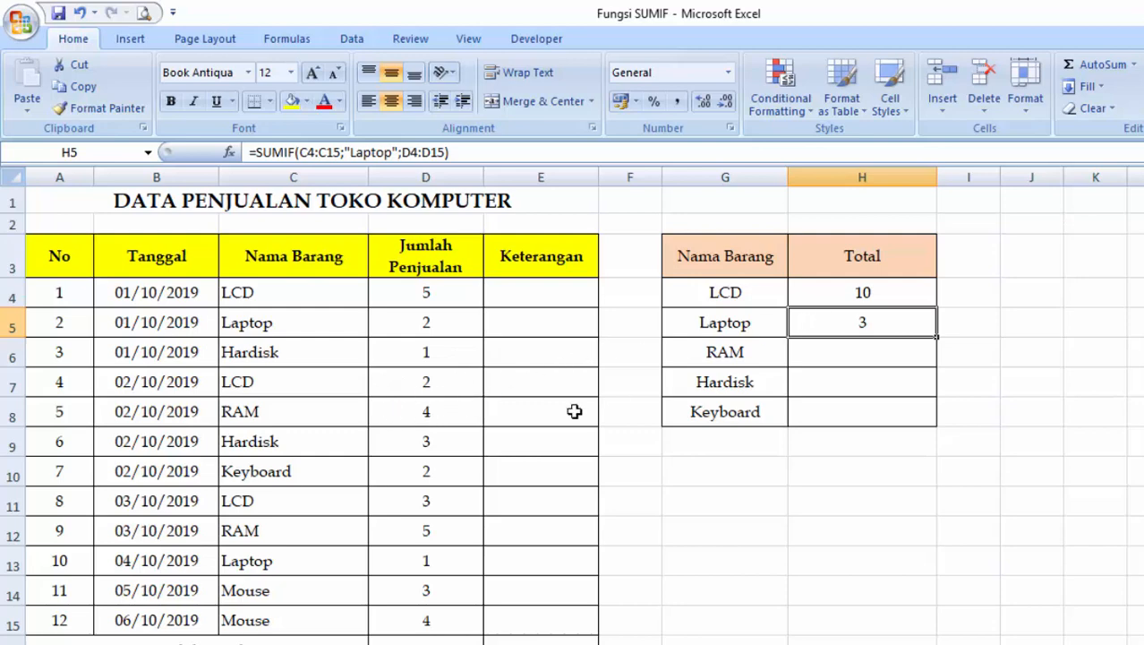
pyautogui.click(154, 322)
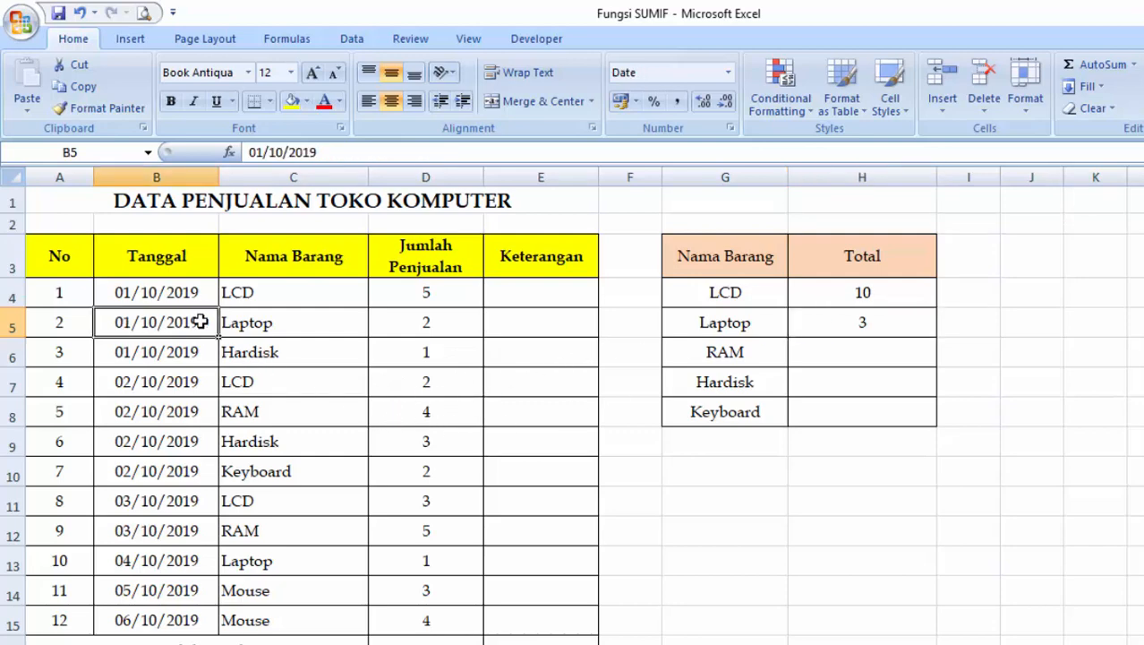
pyautogui.click(279, 322)
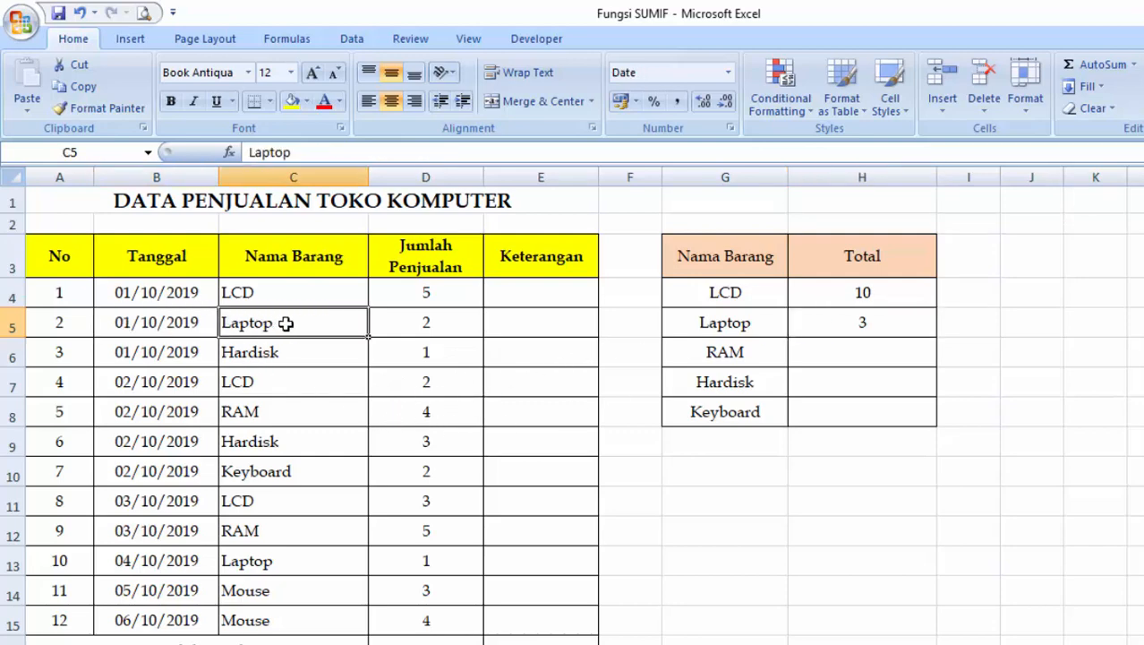
pyautogui.click(420, 321)
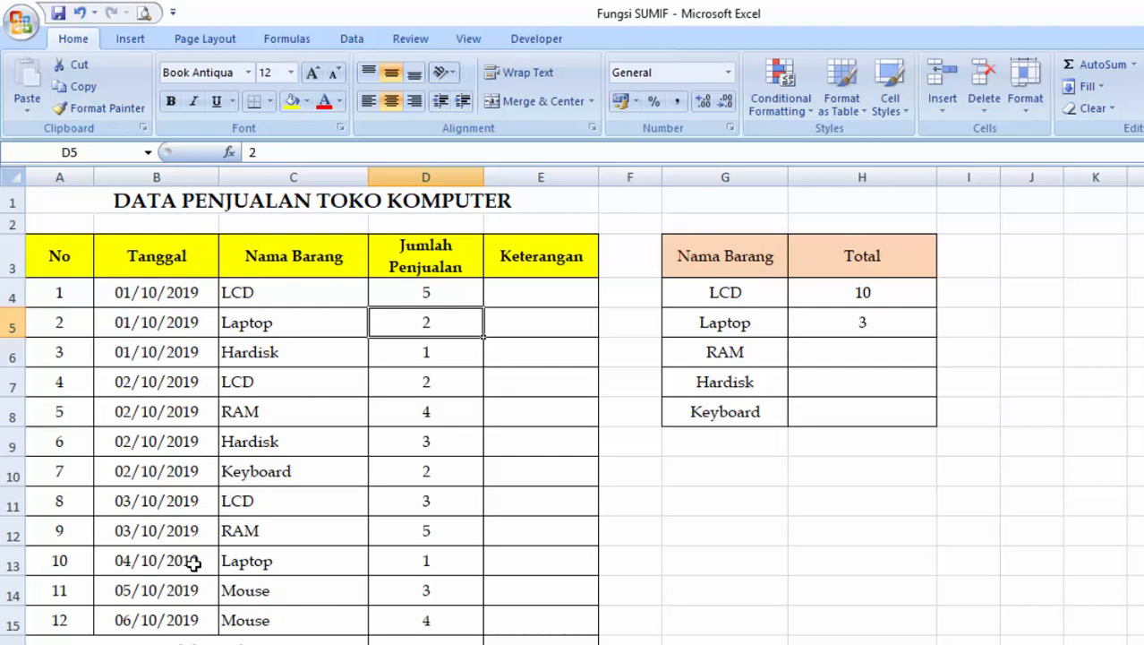
pyautogui.click(432, 558)
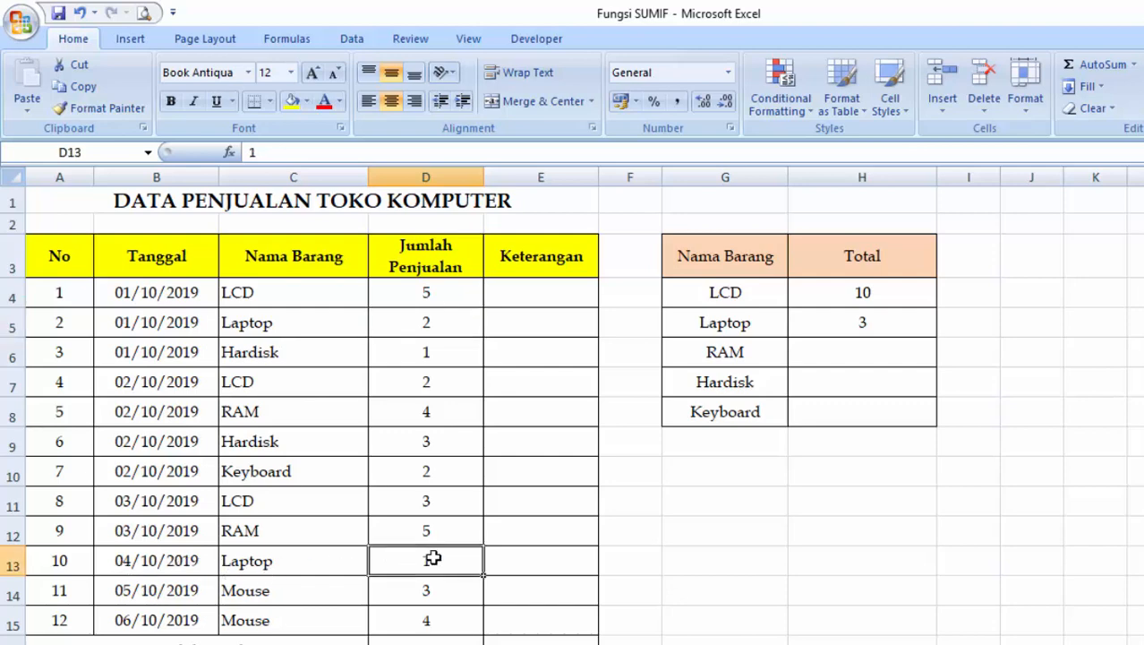
pyautogui.click(891, 324)
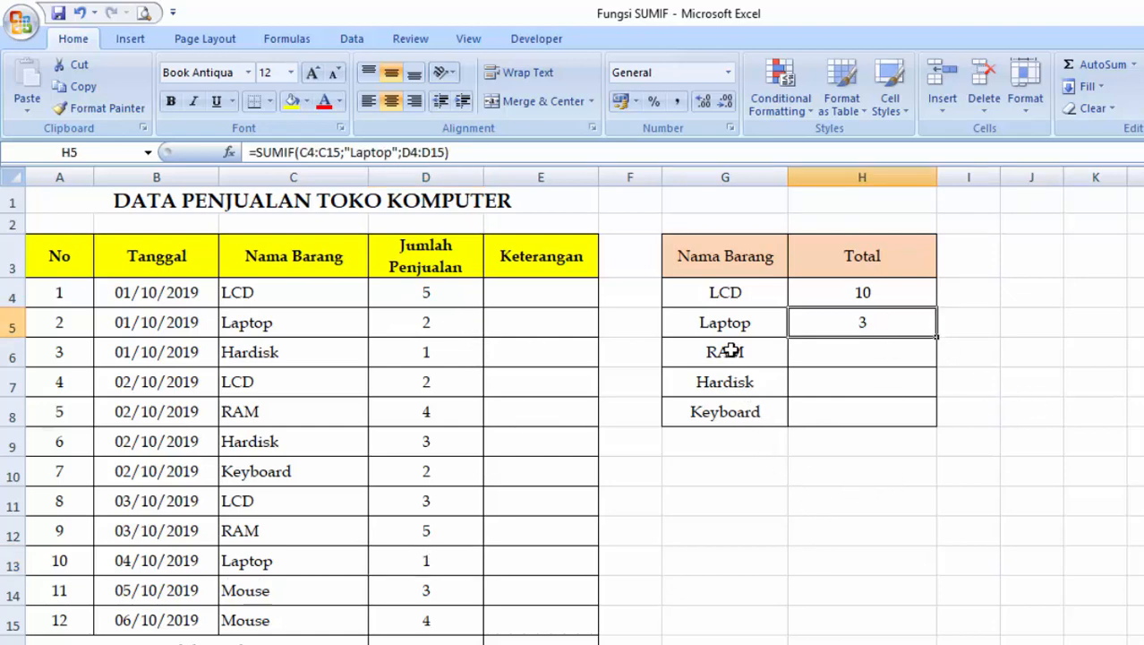
# Start a SUMIF formula for RAM in H6 with the item names C4:C15 as its range
pyautogui.click(834, 356)
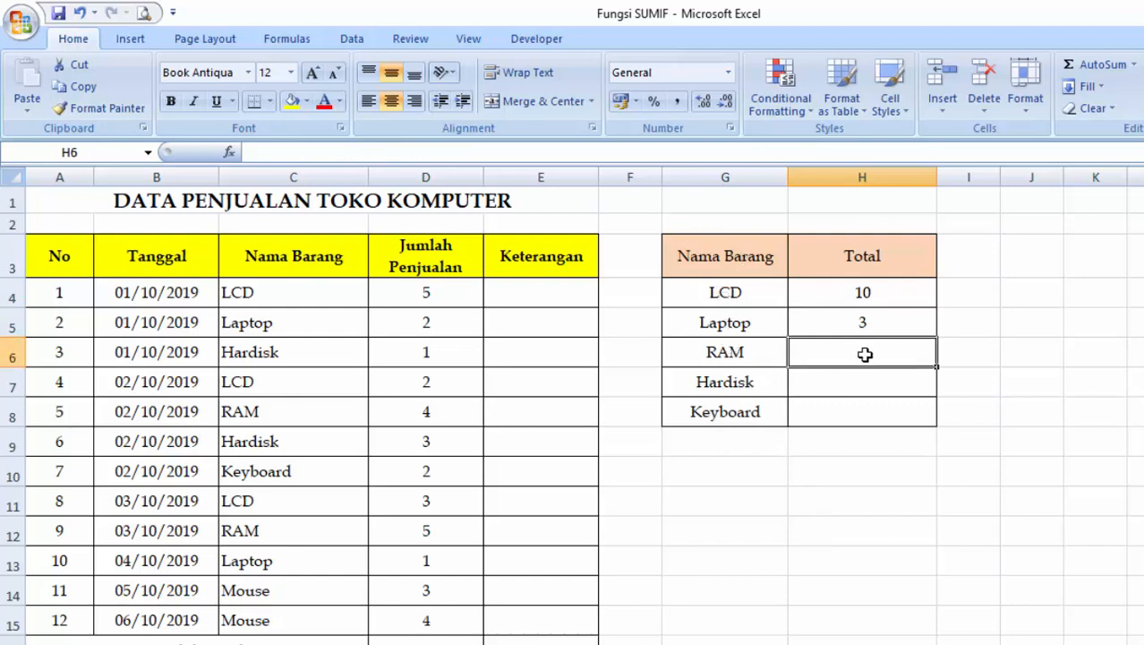
pyautogui.write('=')
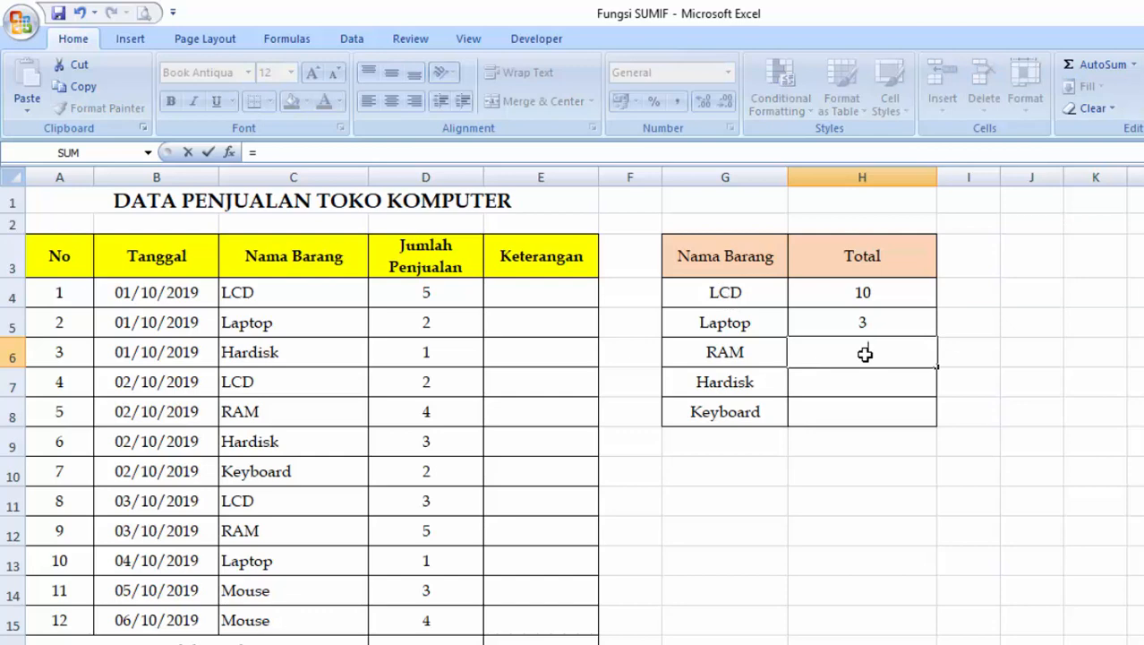
pyautogui.write('sumi')
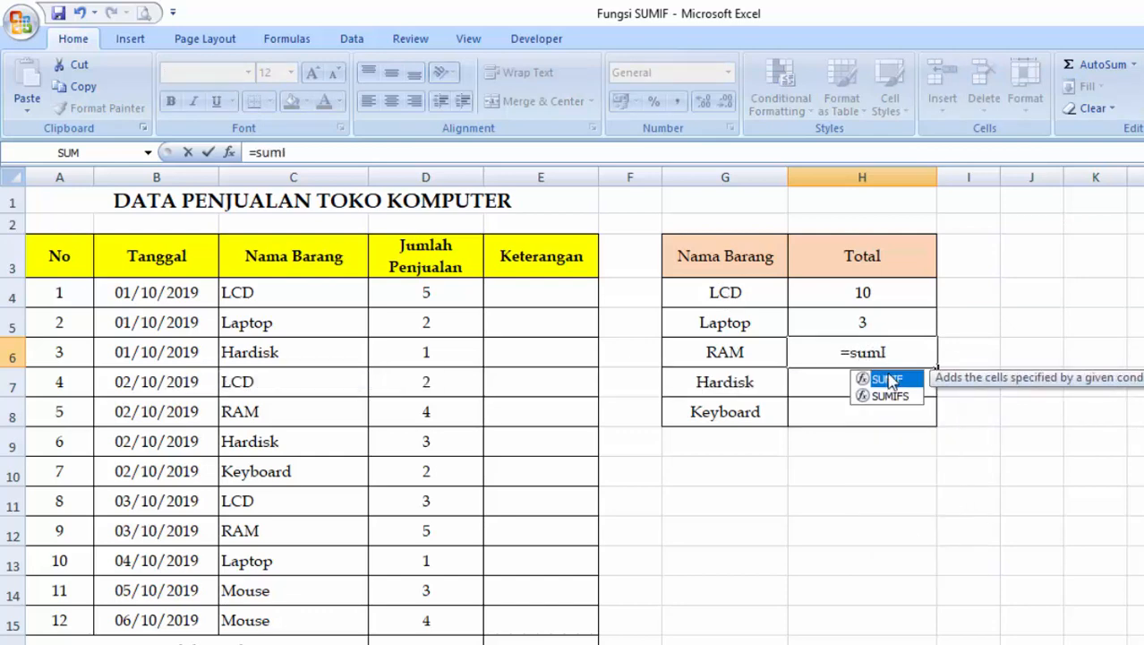
pyautogui.doubleClick(886, 380)
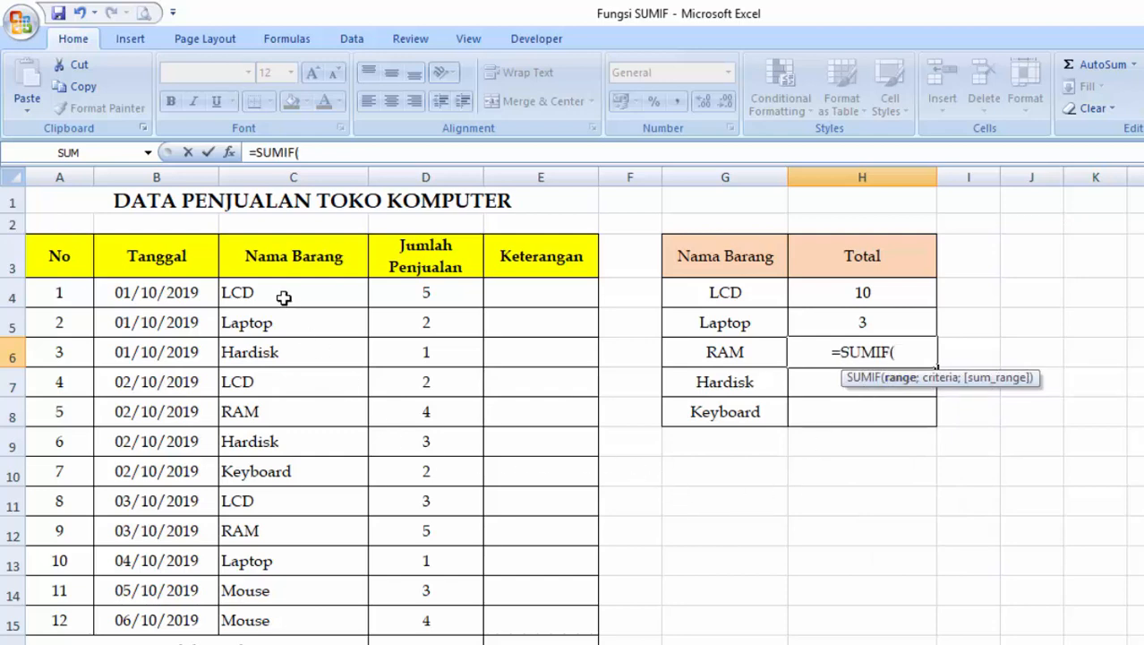
pyautogui.moveTo(281, 292); pyautogui.dragTo(308, 634)
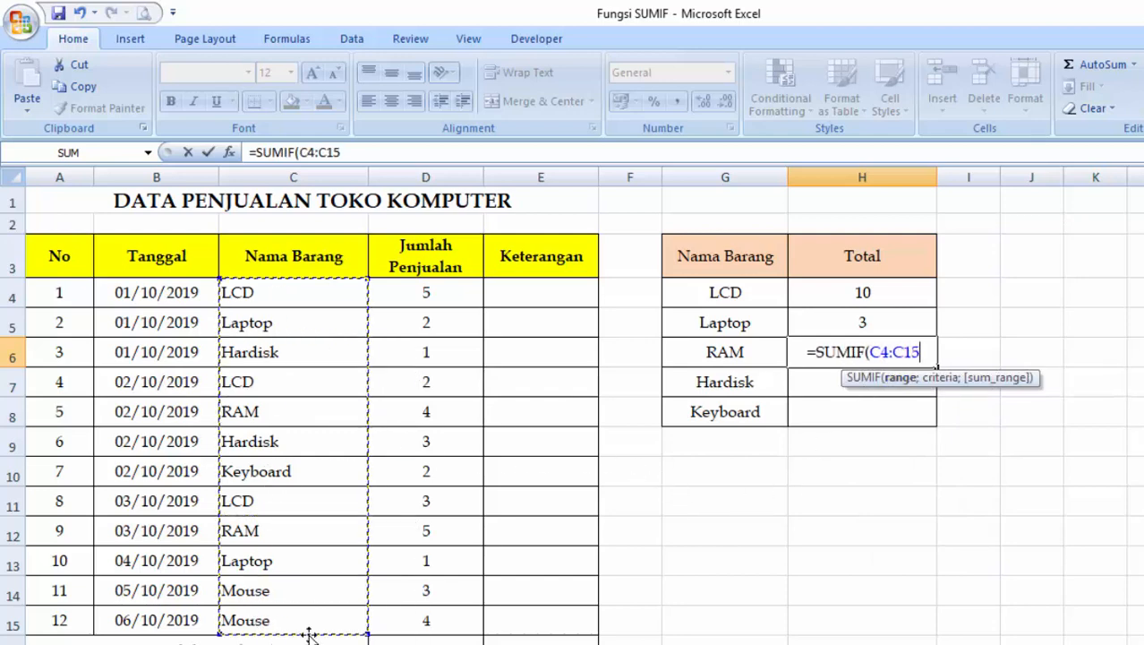
pyautogui.write(';')
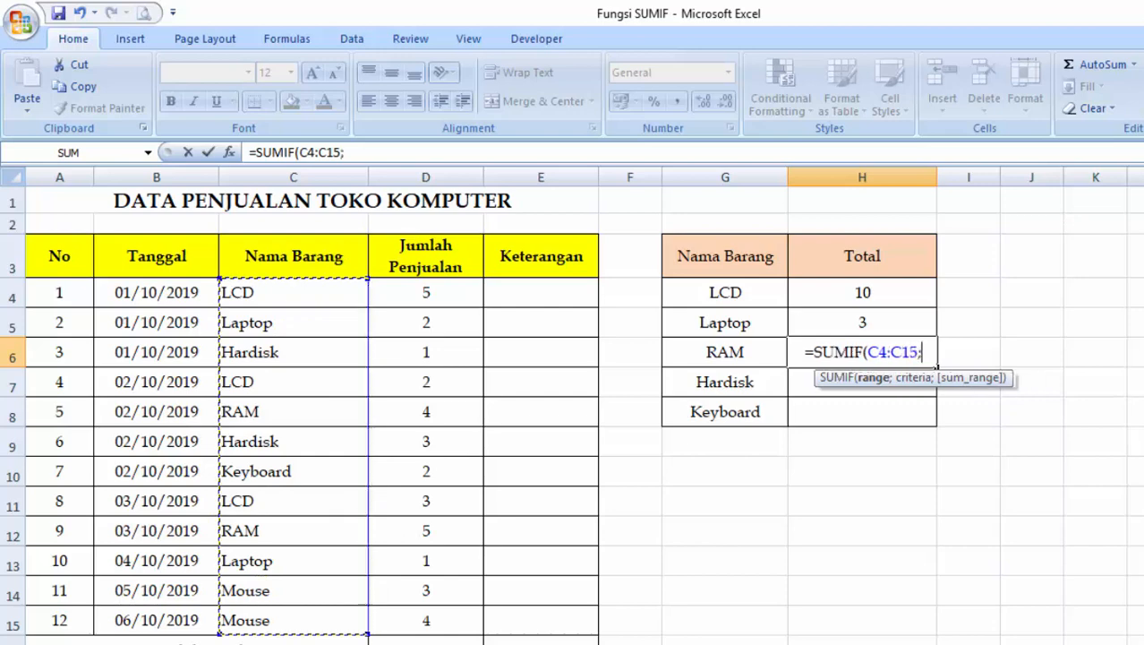
# Complete the SUMIF formula in H6 with the criteria "RAM" and the sum range D4:D15
pyautogui.write('"')
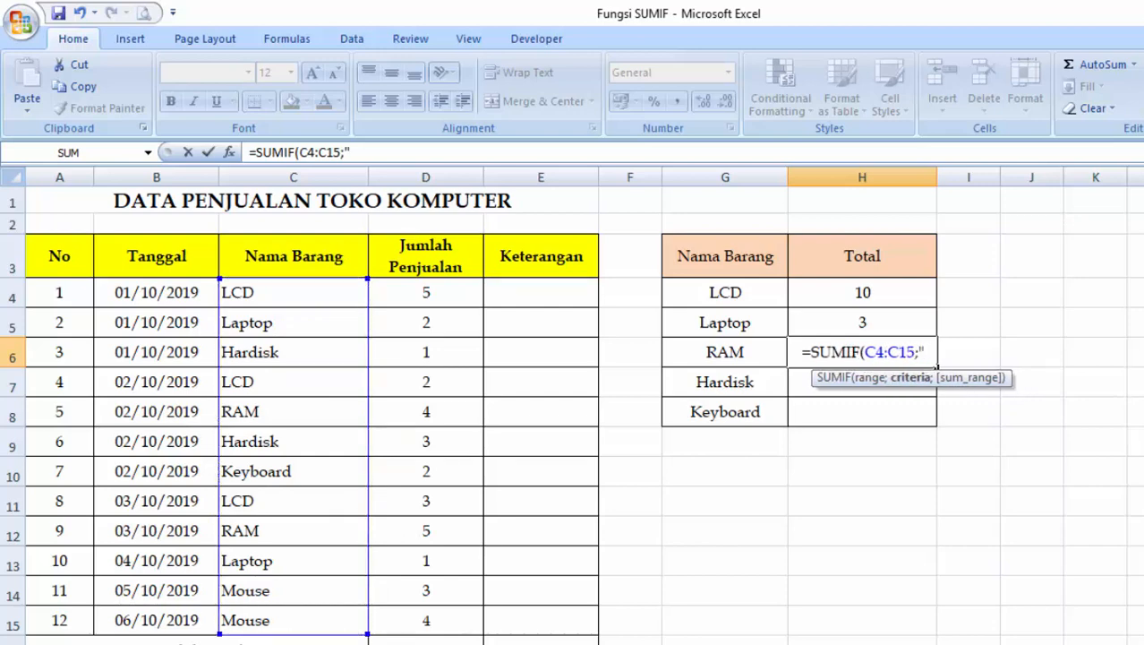
pyautogui.write('R')
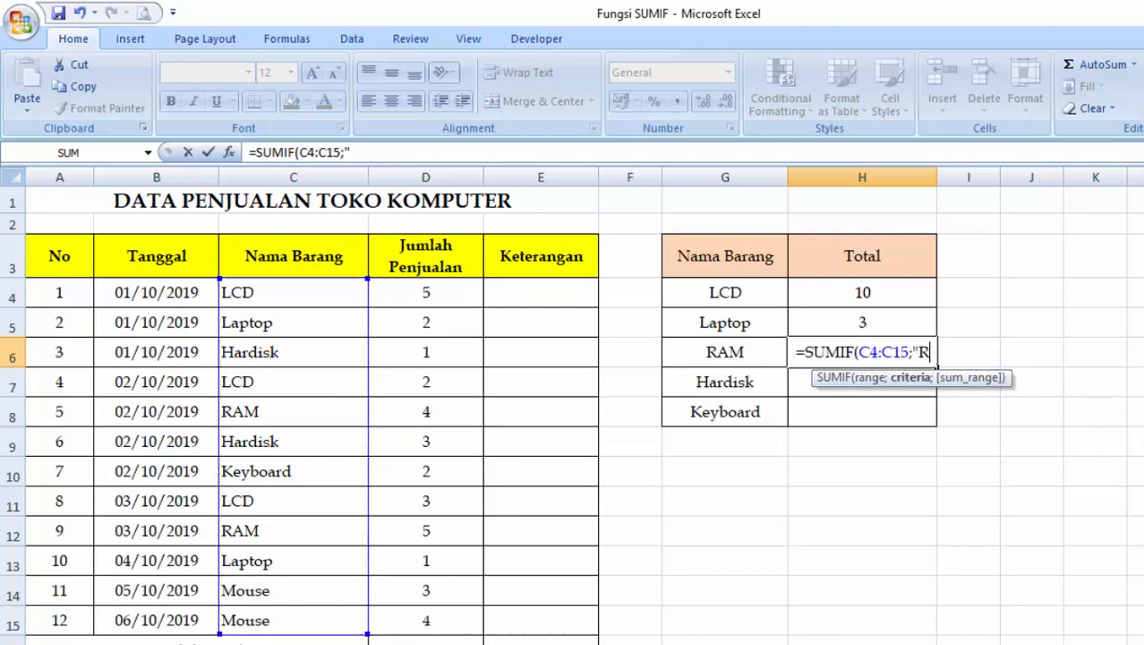
pyautogui.write('AM"')
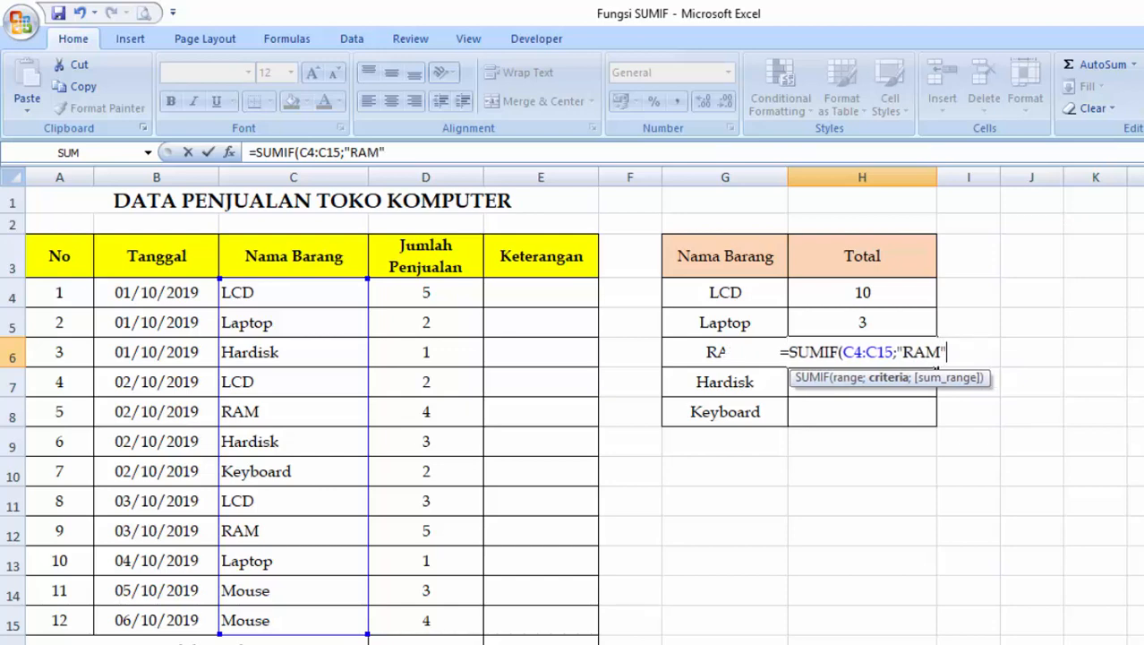
pyautogui.write(';')
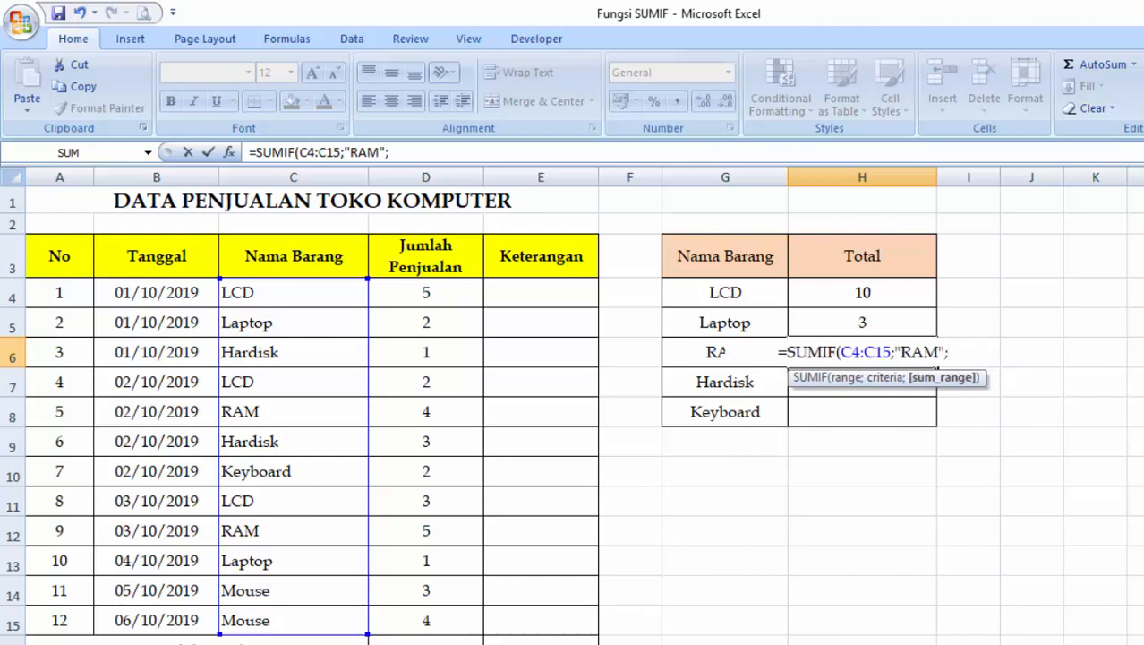
pyautogui.moveTo(448, 293); pyautogui.dragTo(455, 612)
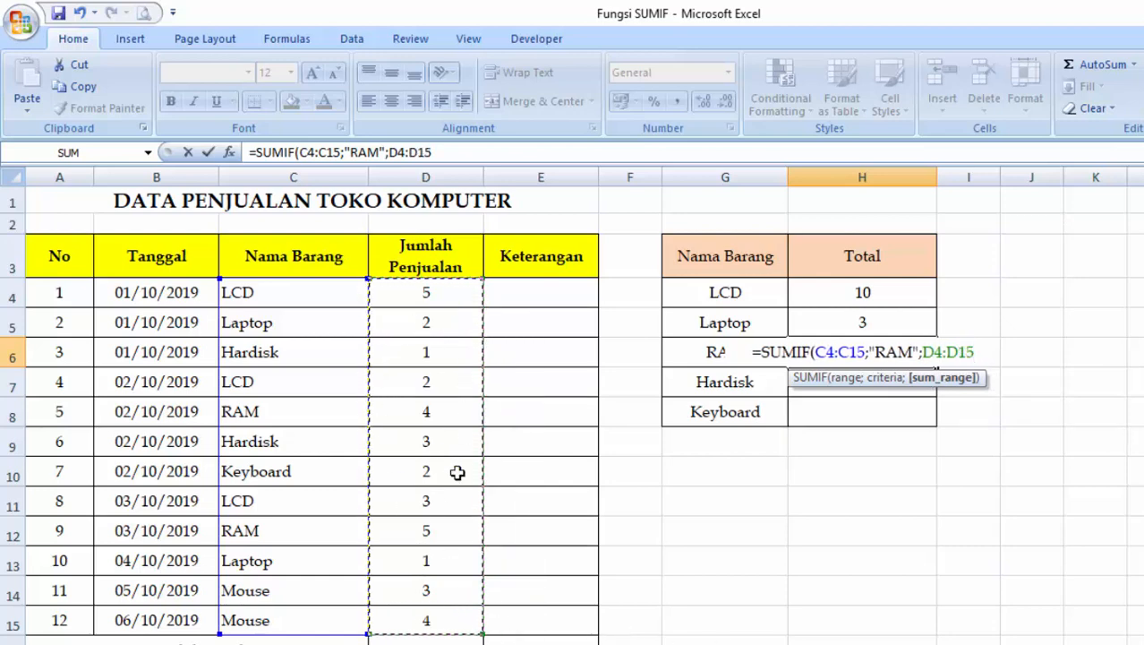
pyautogui.press('Return')
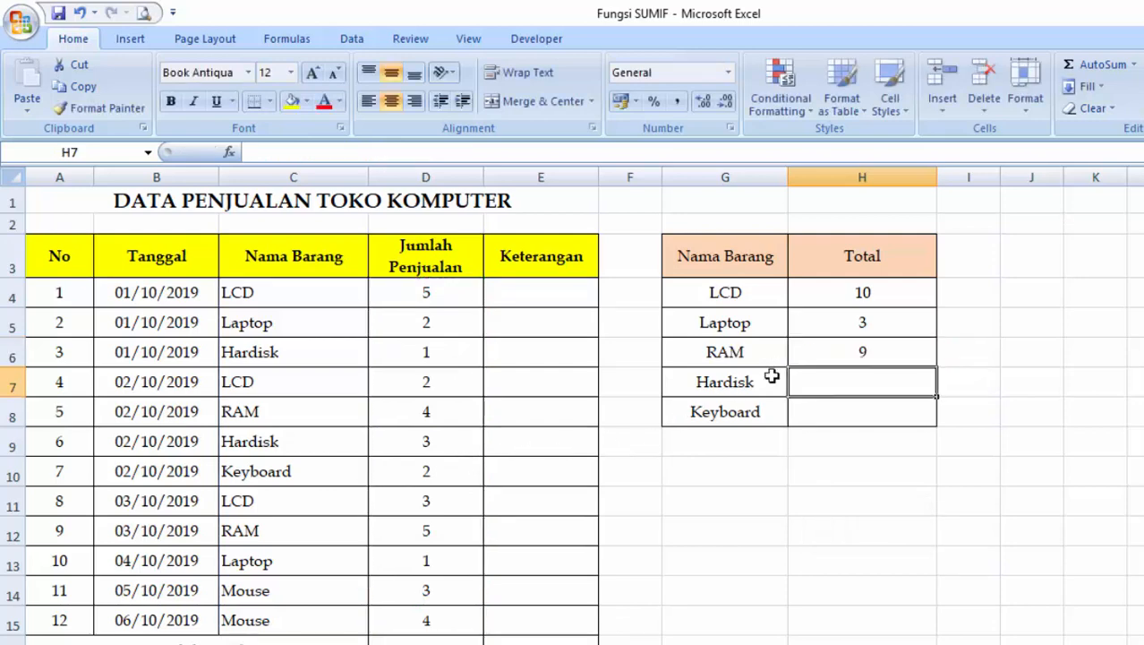
# Review the RAM total in H6 together with the first and last sales dates in the table
pyautogui.click(832, 352)
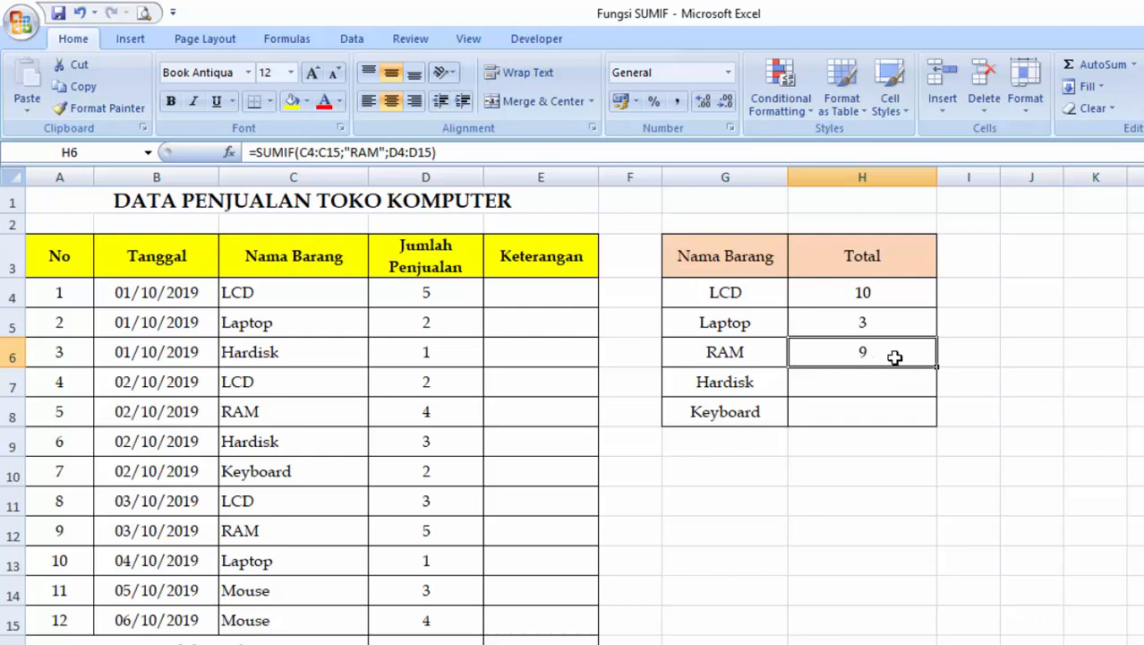
pyautogui.click(743, 355)
pyautogui.click(893, 359)
pyautogui.click(161, 618)
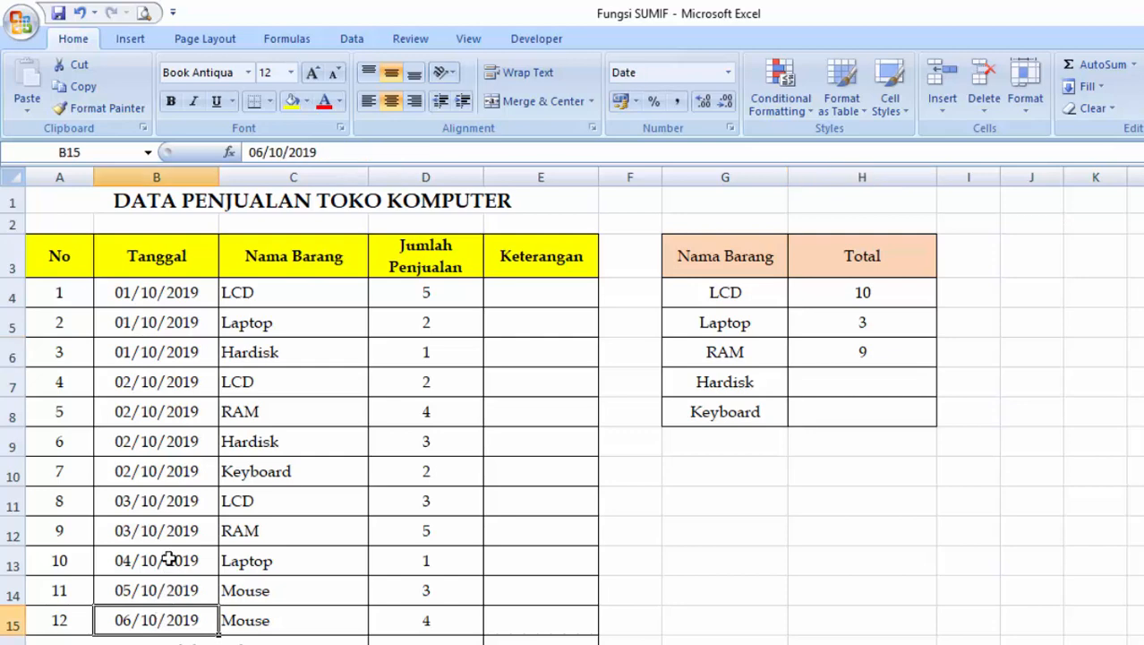
pyautogui.click(159, 300)
pyautogui.click(146, 612)
pyautogui.click(840, 349)
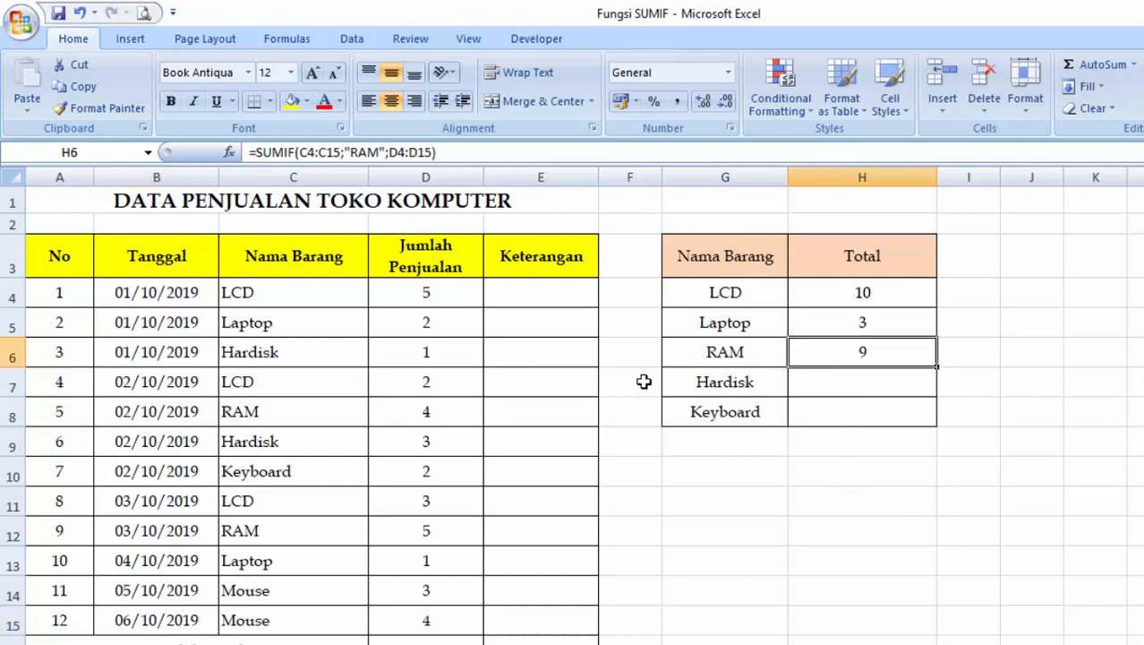
# Start a SUMIF formula for Hardisk in H7 with the item names C4:C15 as its range
pyautogui.click(822, 382)
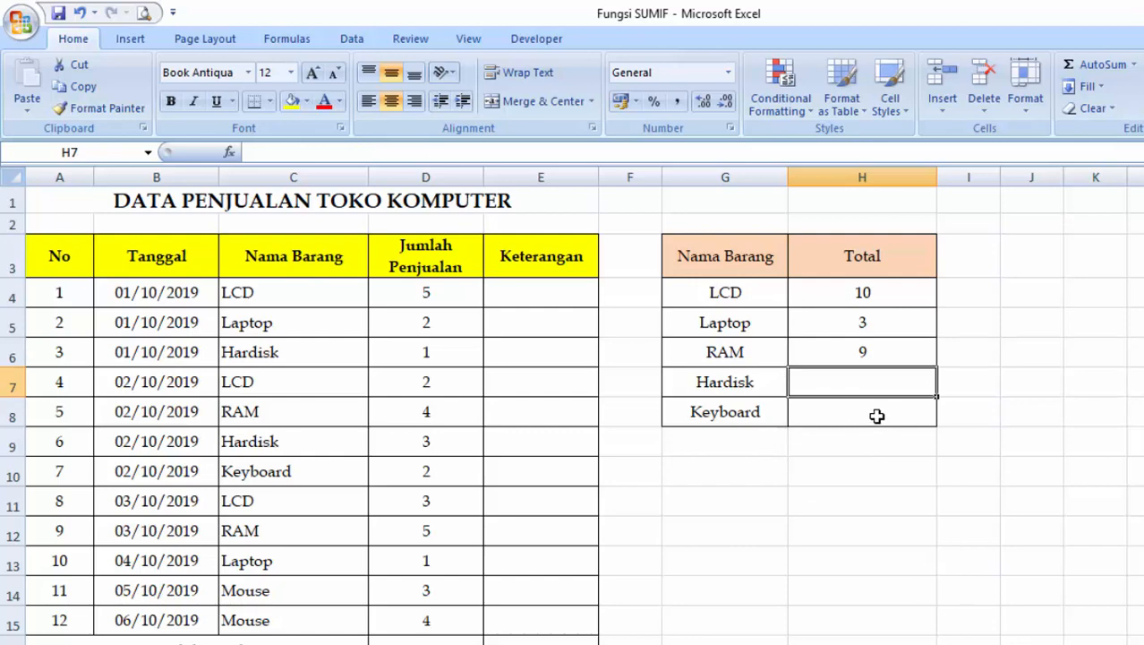
pyautogui.write('=su')
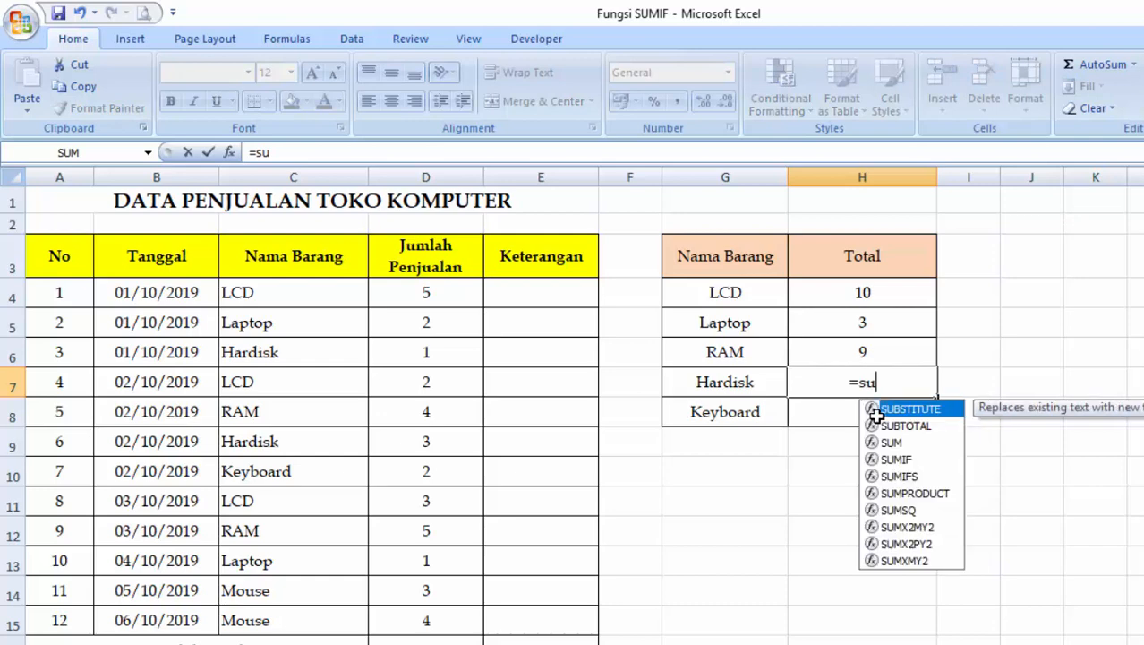
pyautogui.write('mif')
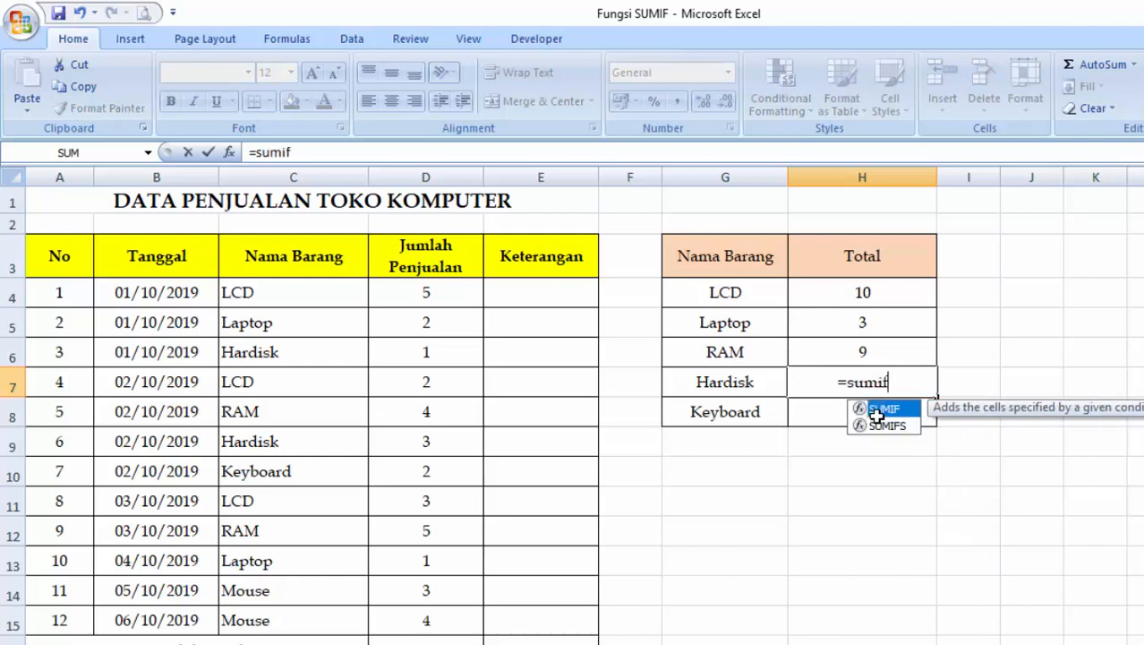
pyautogui.write('(')
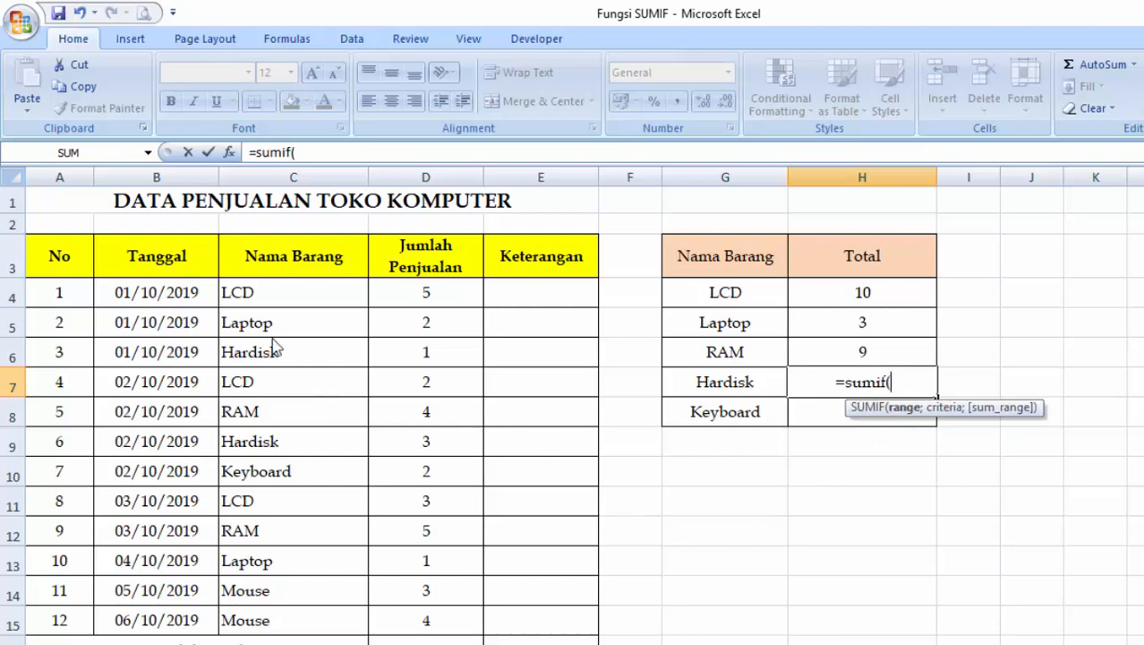
pyautogui.click(256, 291)
pyautogui.moveTo(256, 291); pyautogui.dragTo(255, 622)
pyautogui.write(';')
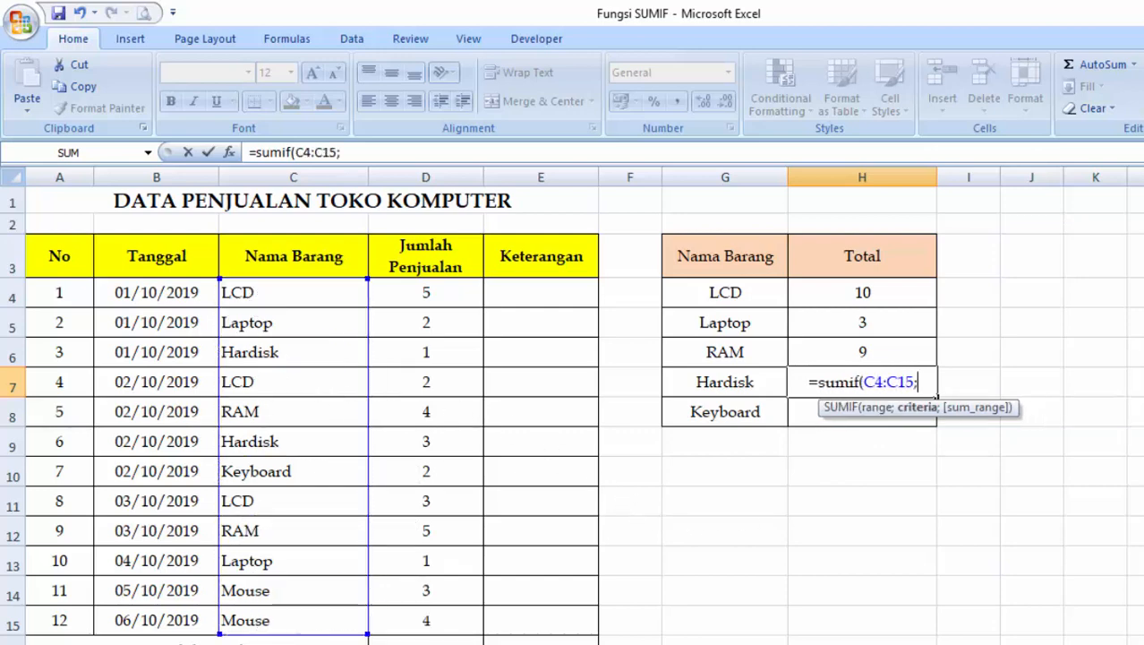
# Complete the SUMIF formula in H7 with the criteria "Hardisk" and the sum range D4:D15, and review the entered formula
pyautogui.write('"')
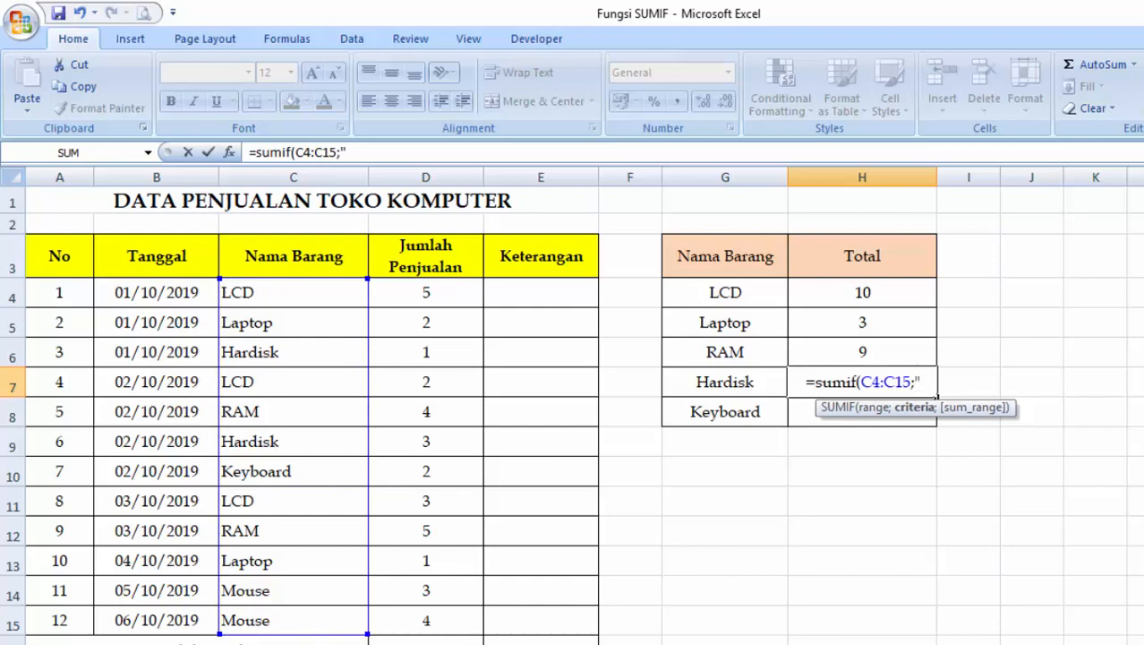
pyautogui.write('Ha')
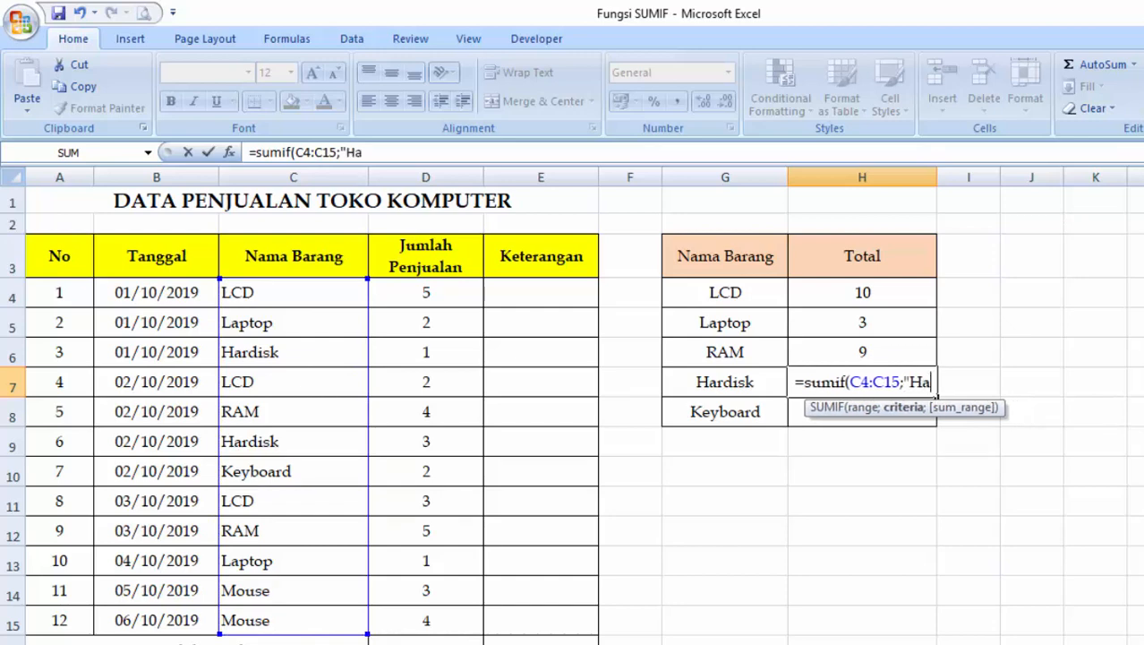
pyautogui.write('rdisk')
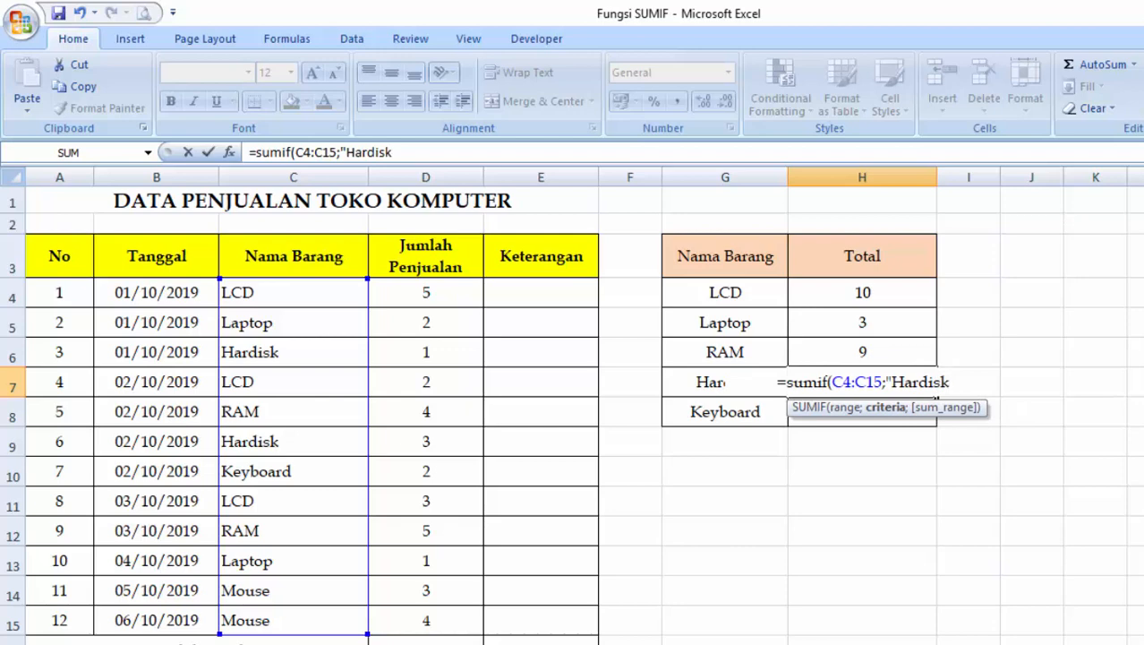
pyautogui.write('"')
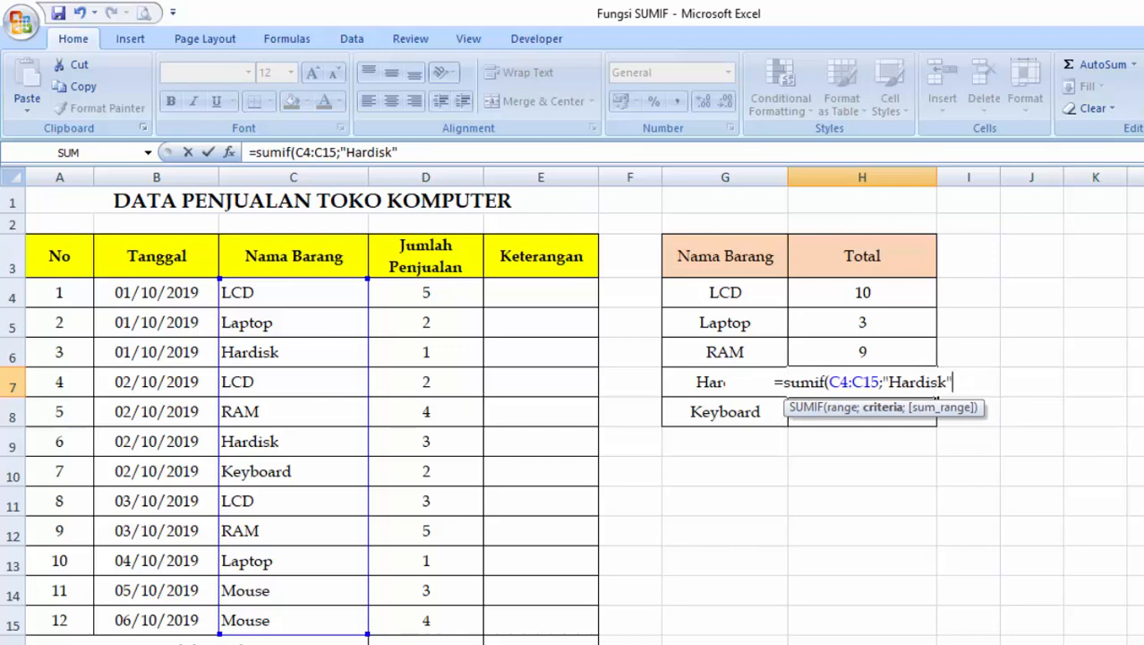
pyautogui.write(';')
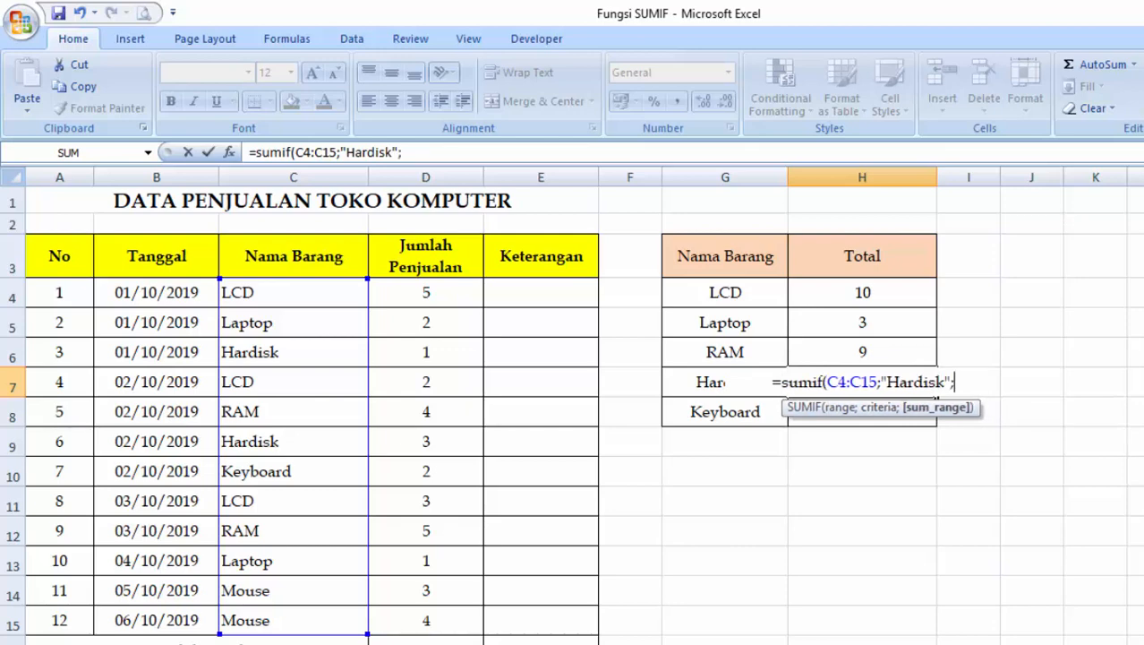
pyautogui.moveTo(415, 286); pyautogui.dragTo(417, 615)
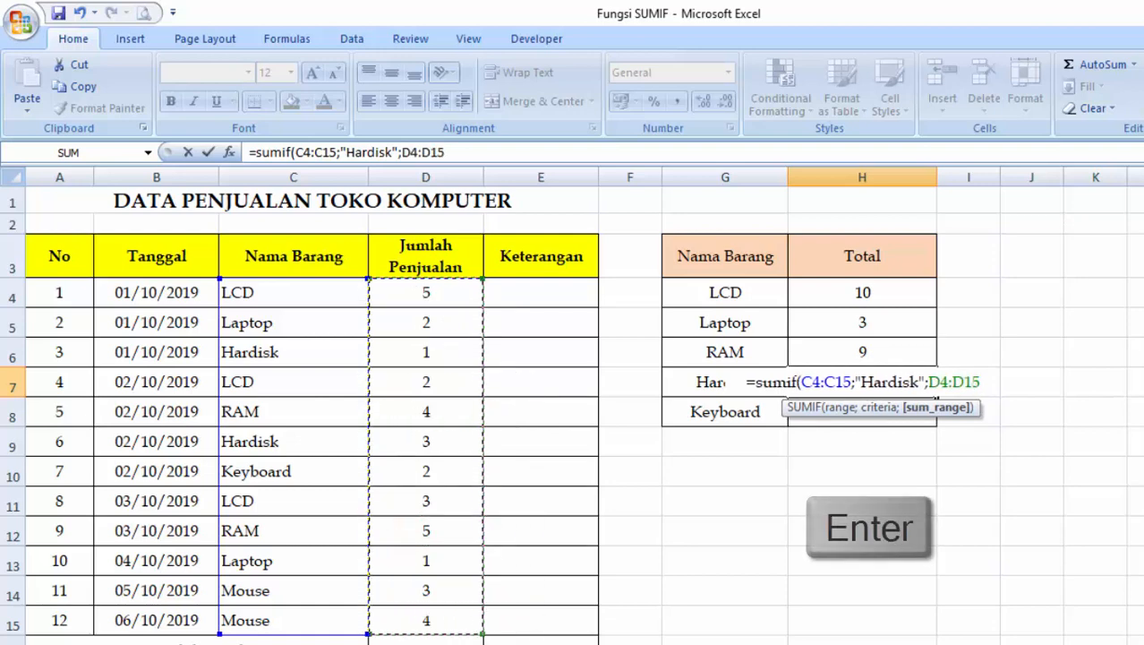
pyautogui.press('Return')
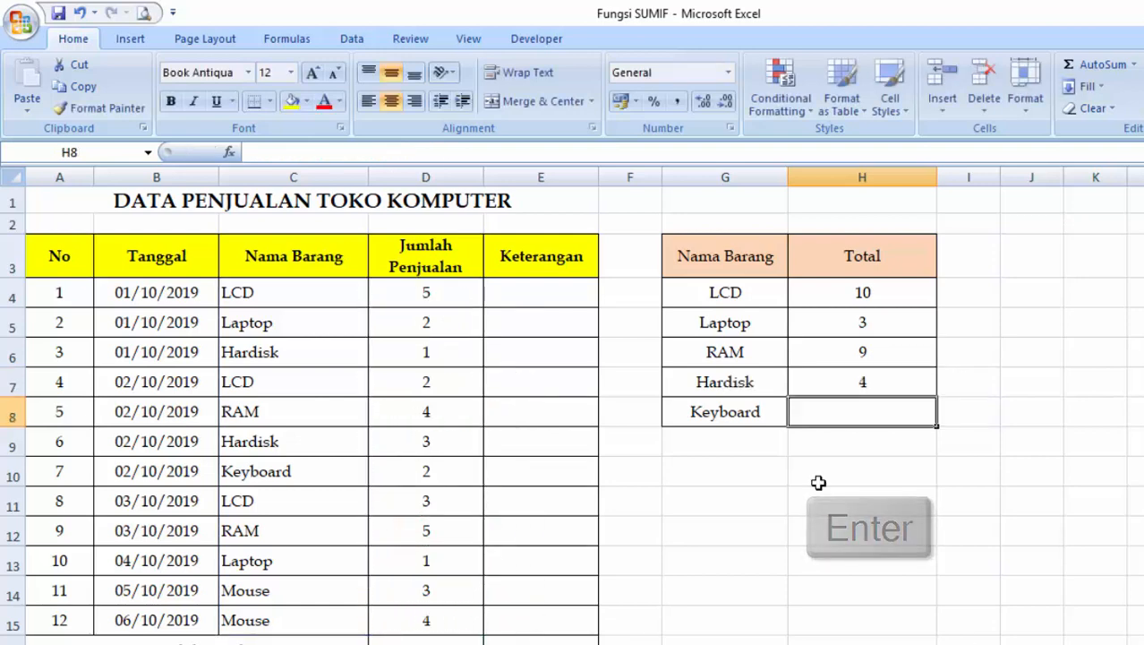
pyautogui.click(842, 382)
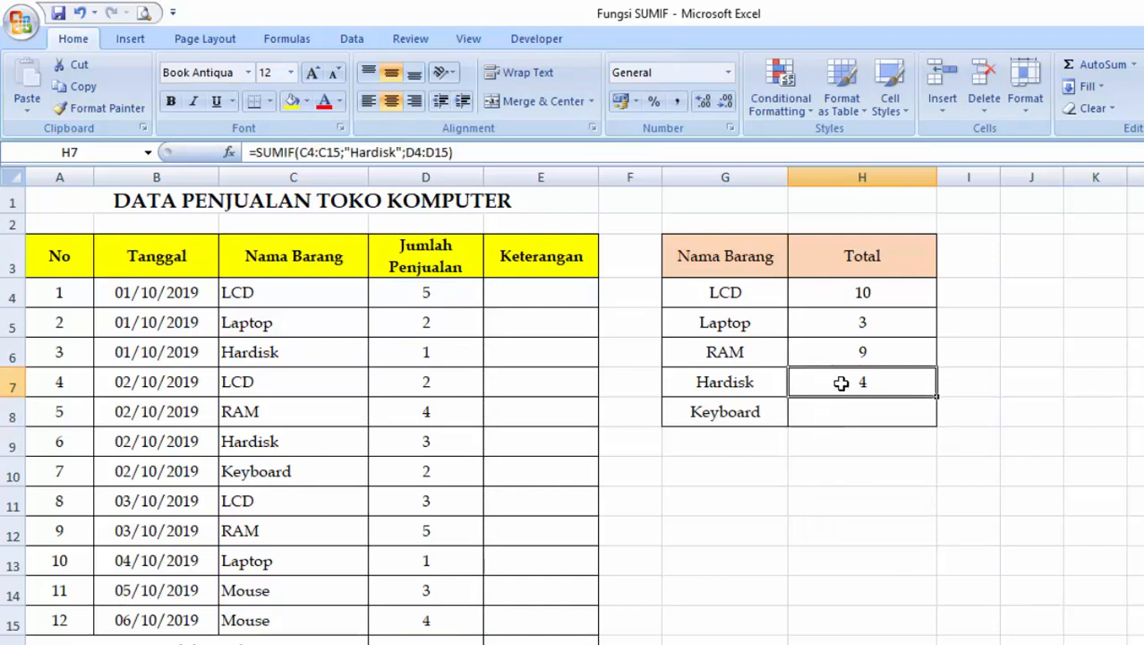
# Check the Hardisk total in H7 against the Hardisk sales quantities in D6 and D9
pyautogui.click(727, 383)
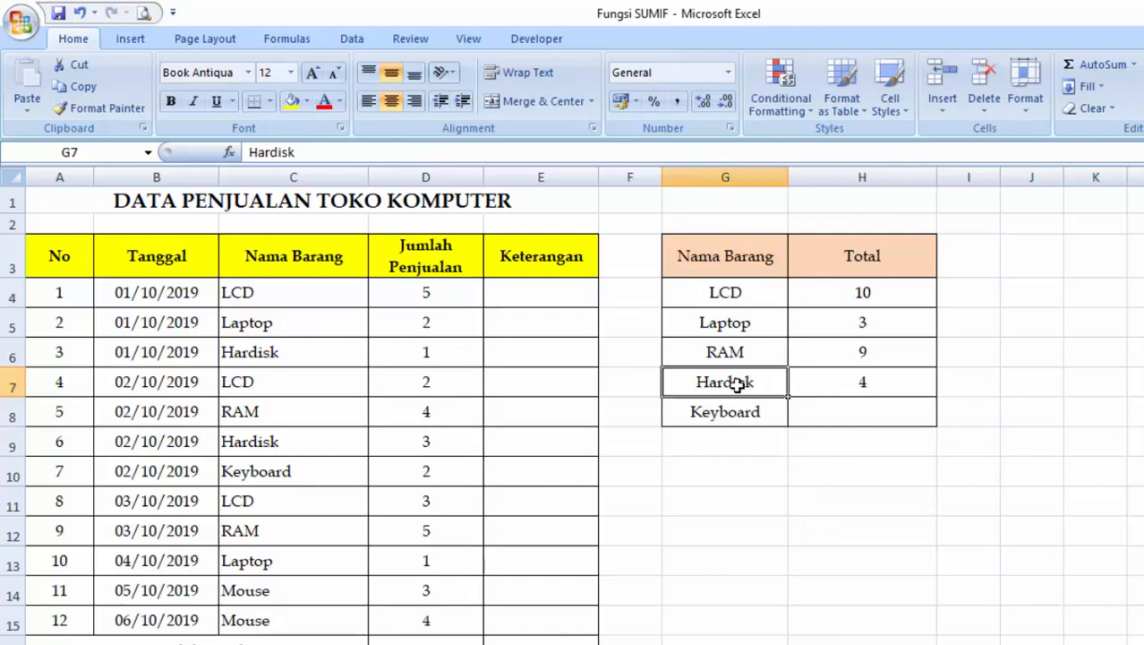
pyautogui.click(848, 381)
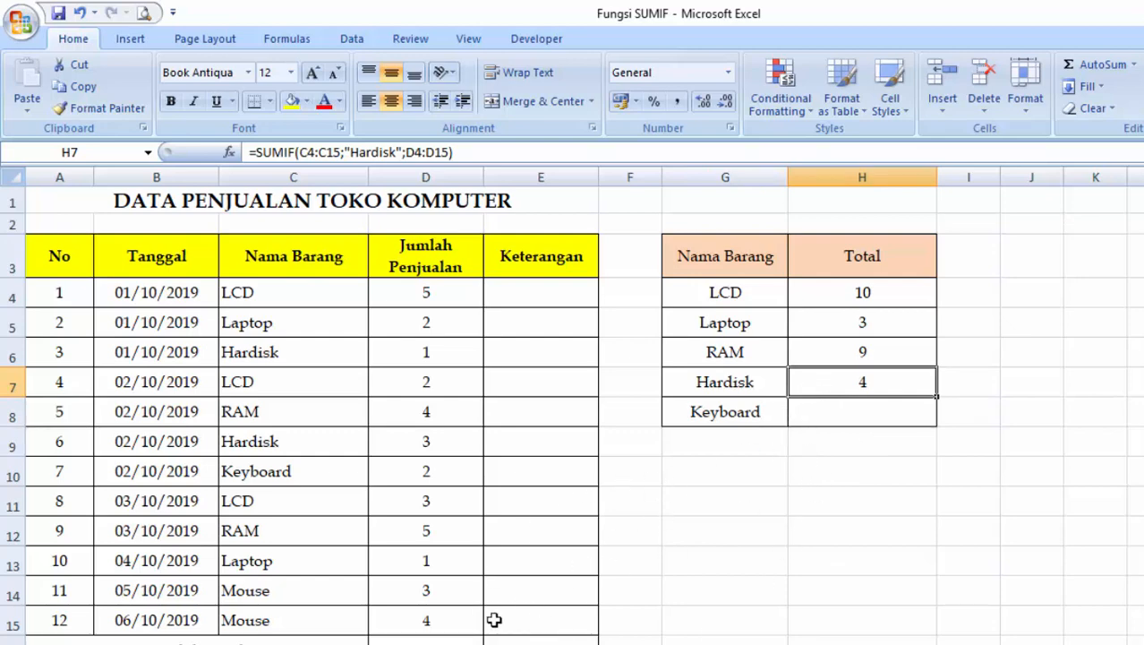
pyautogui.click(734, 383)
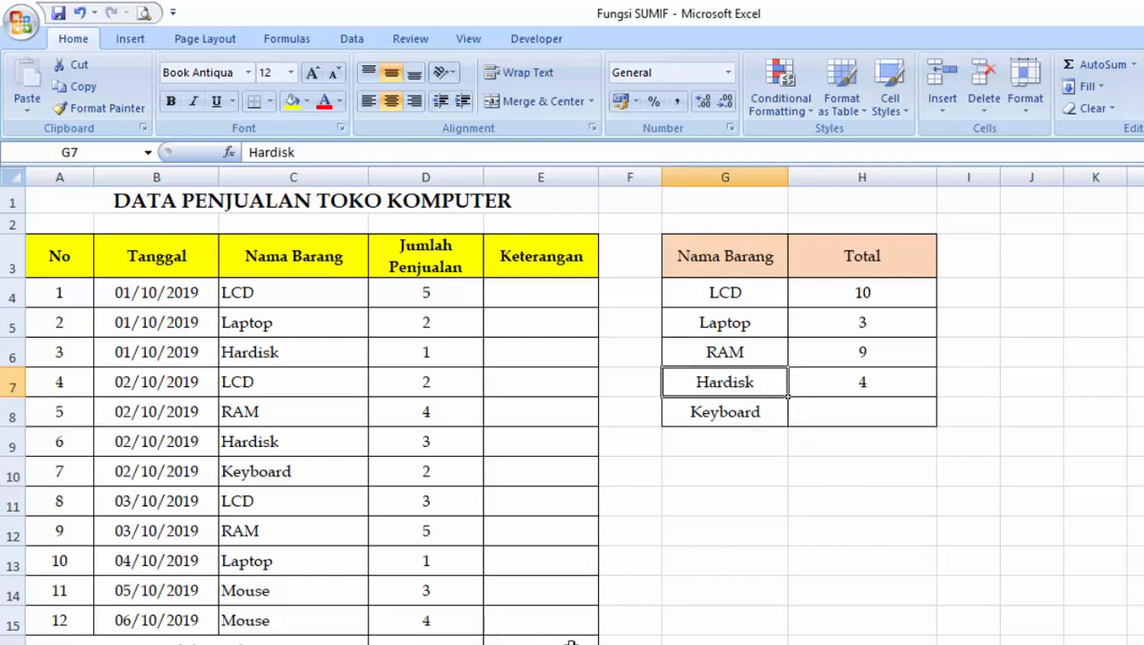
pyautogui.click(280, 353)
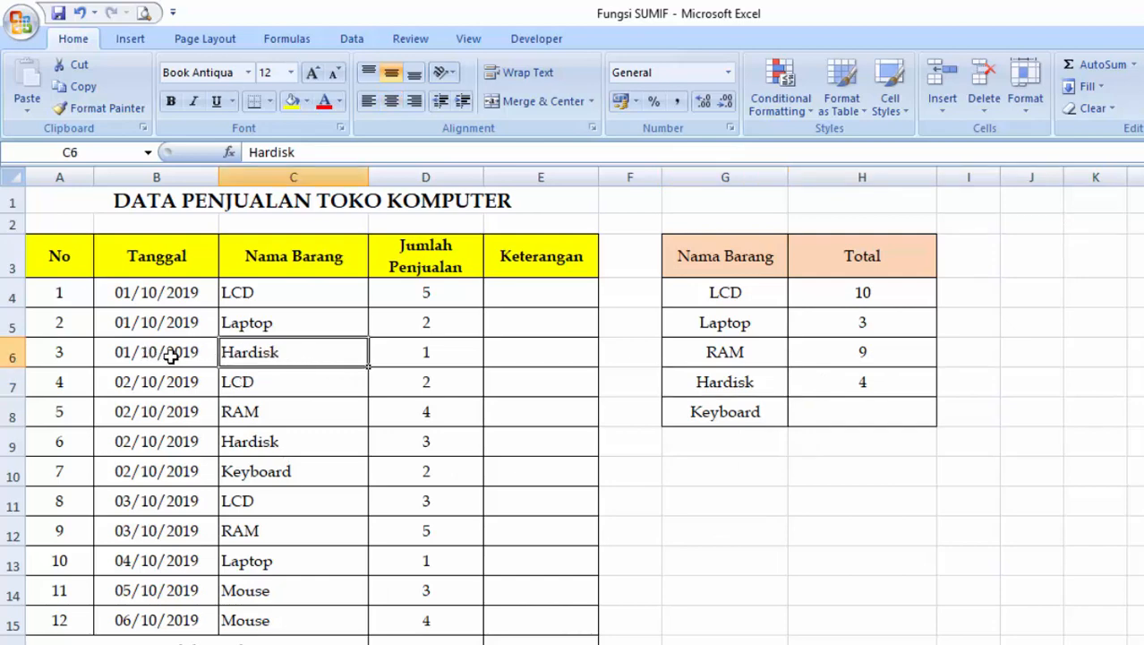
pyautogui.click(434, 354)
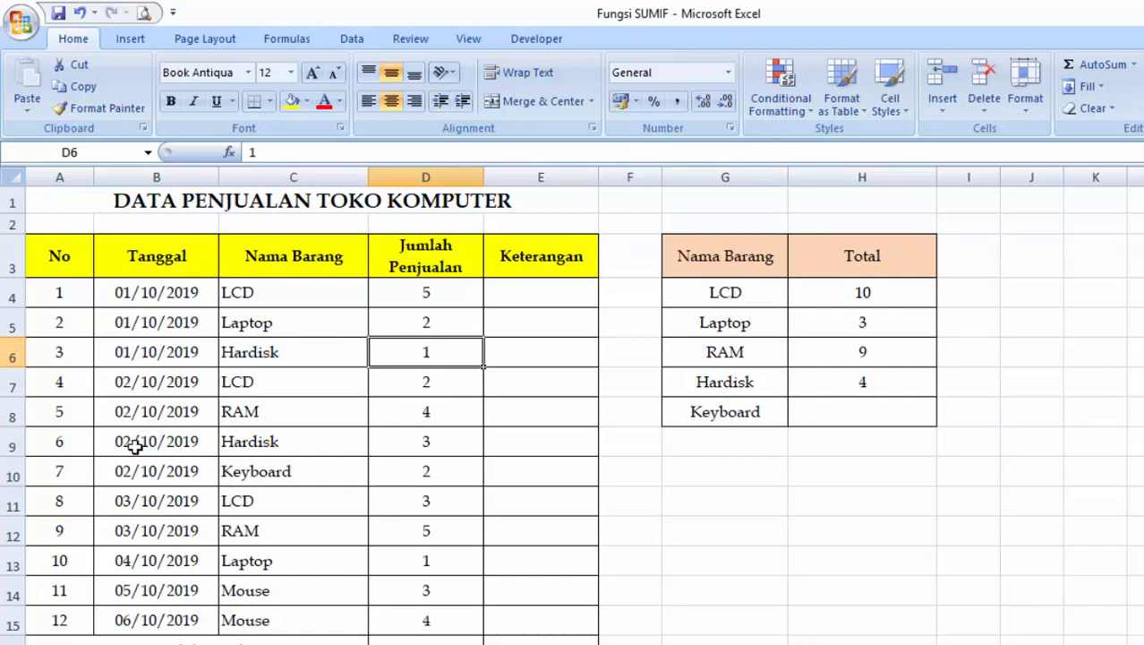
pyautogui.click(447, 440)
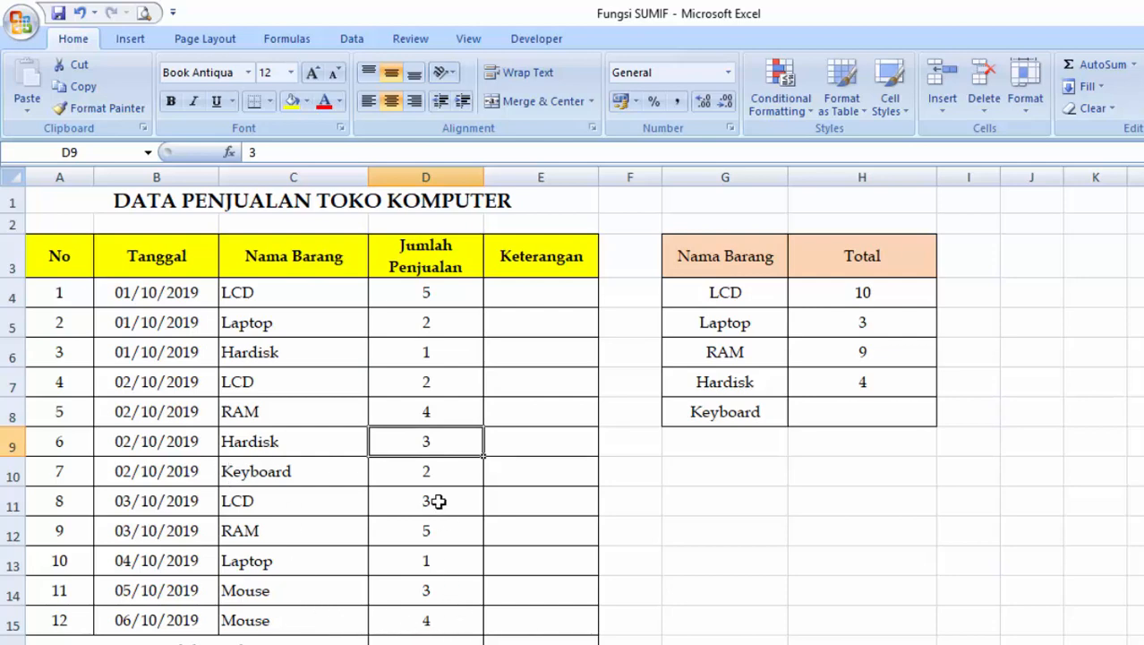
pyautogui.click(874, 376)
# Copy the Hardisk SUMIF formula from H7 down to the Keyboard total cell H8
pyautogui.click(879, 414)
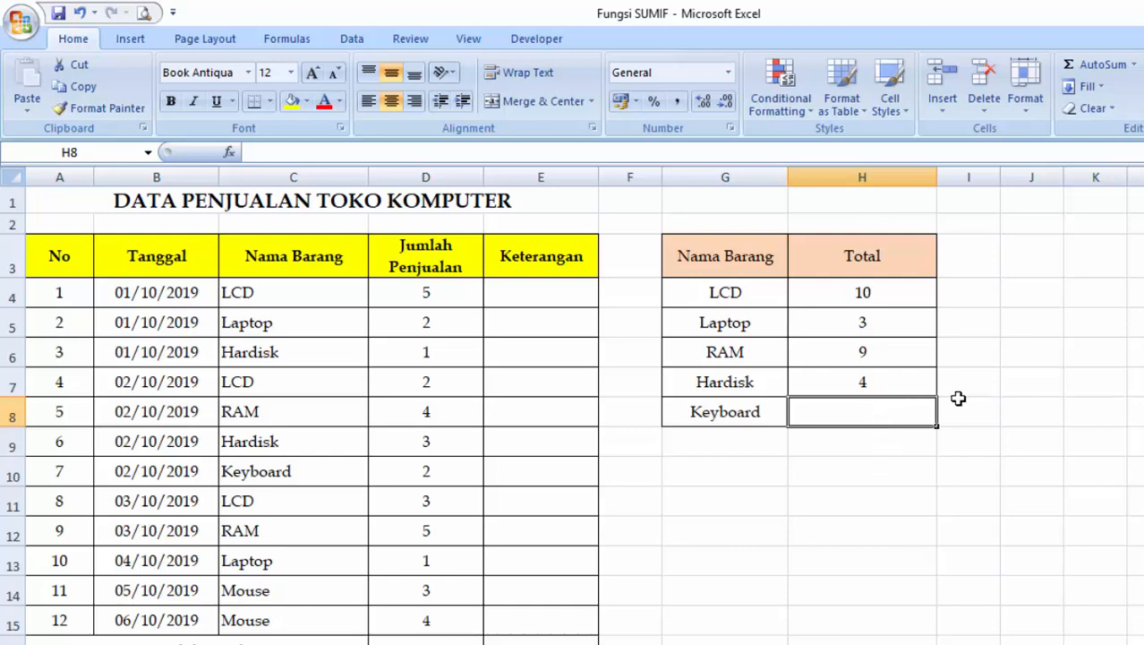
pyautogui.click(885, 382)
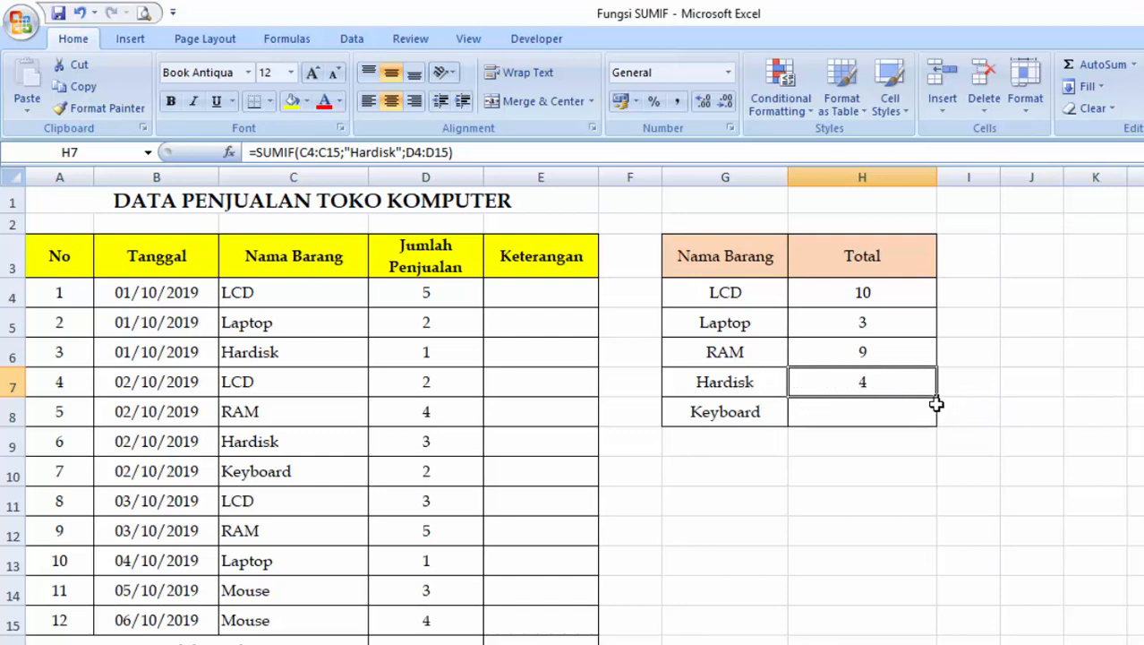
pyautogui.moveTo(937, 396); pyautogui.dragTo(942, 421)
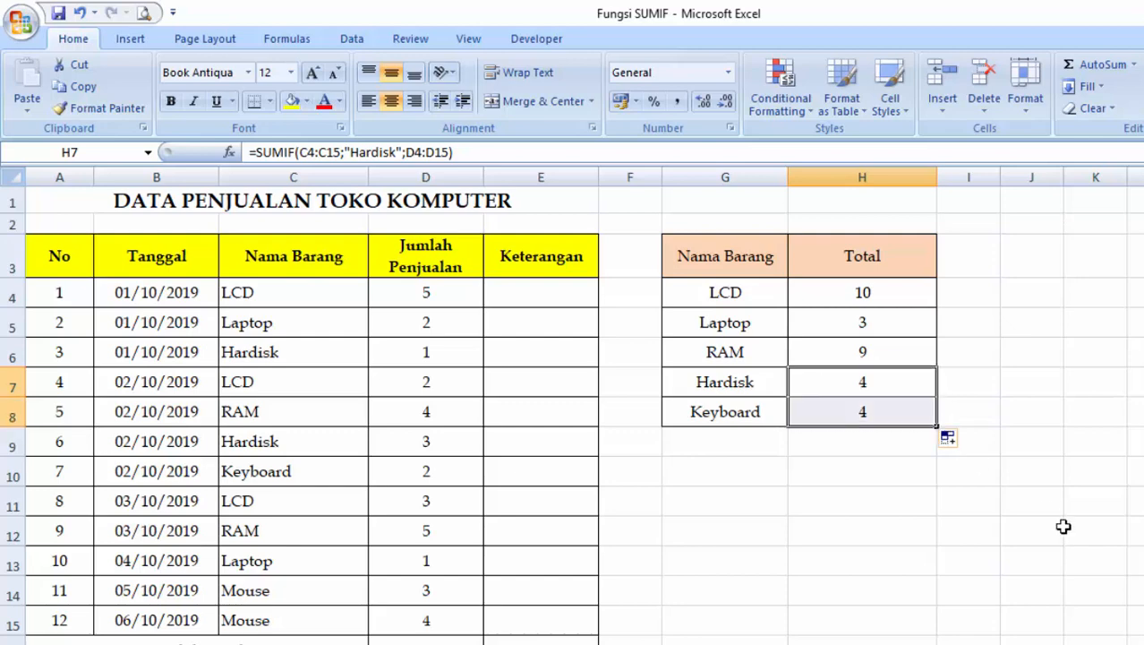
# Replace the criteria in the H8 SUMIF formula with "keyboard" and review the entered formula
pyautogui.click(898, 417)
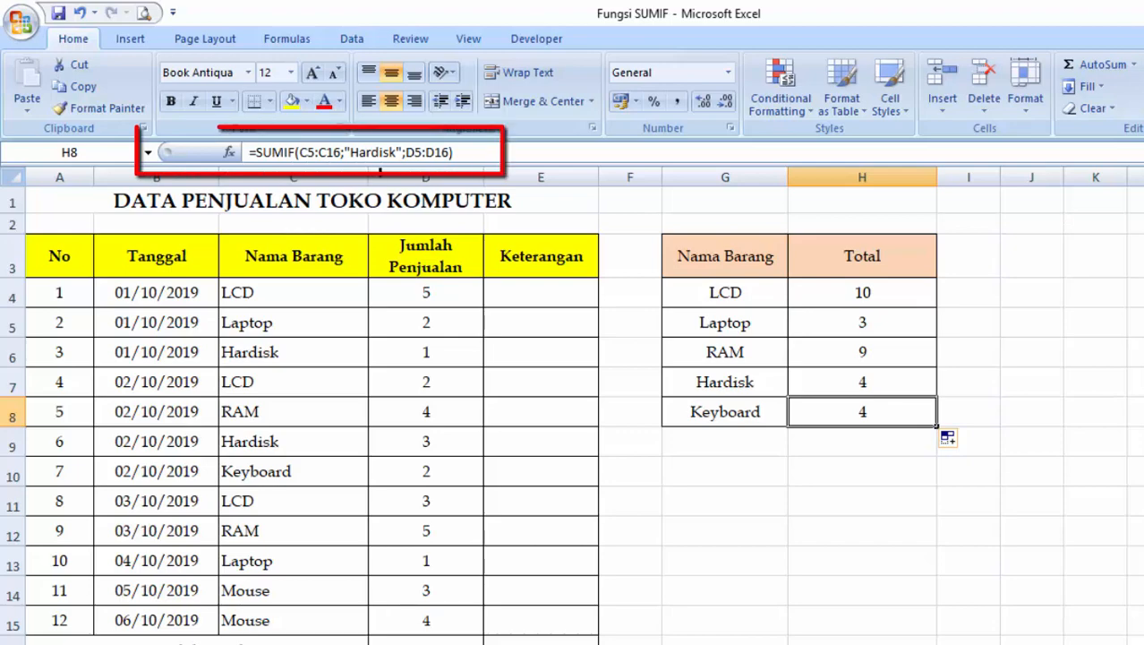
pyautogui.click(399, 152)
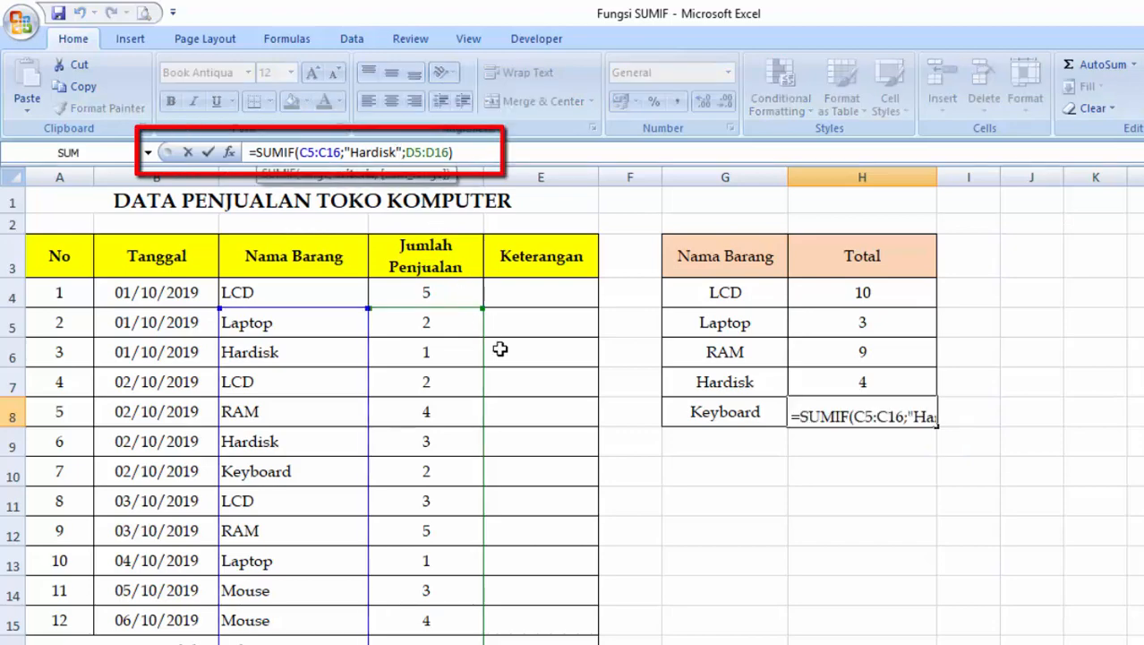
pyautogui.press('BackSpace')
pyautogui.press('BackSpace')
pyautogui.press('BackSpace')
pyautogui.press('BackSpace')
pyautogui.press('BackSpace')
pyautogui.press('BackSpace')
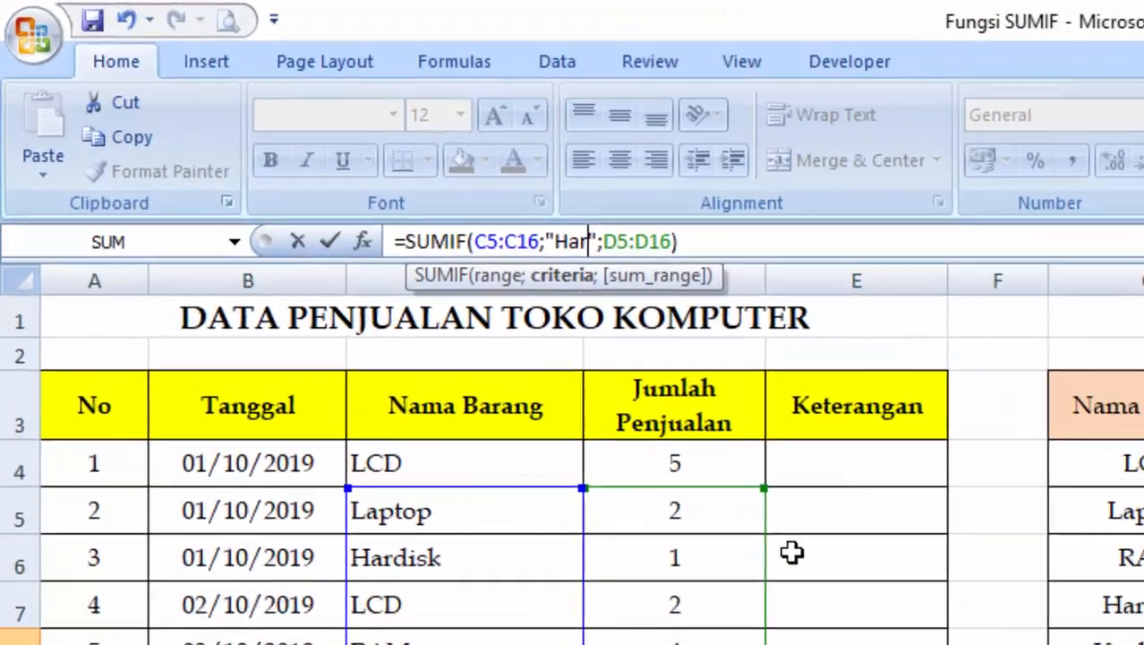
pyautogui.press('BackSpace')
pyautogui.write('k')
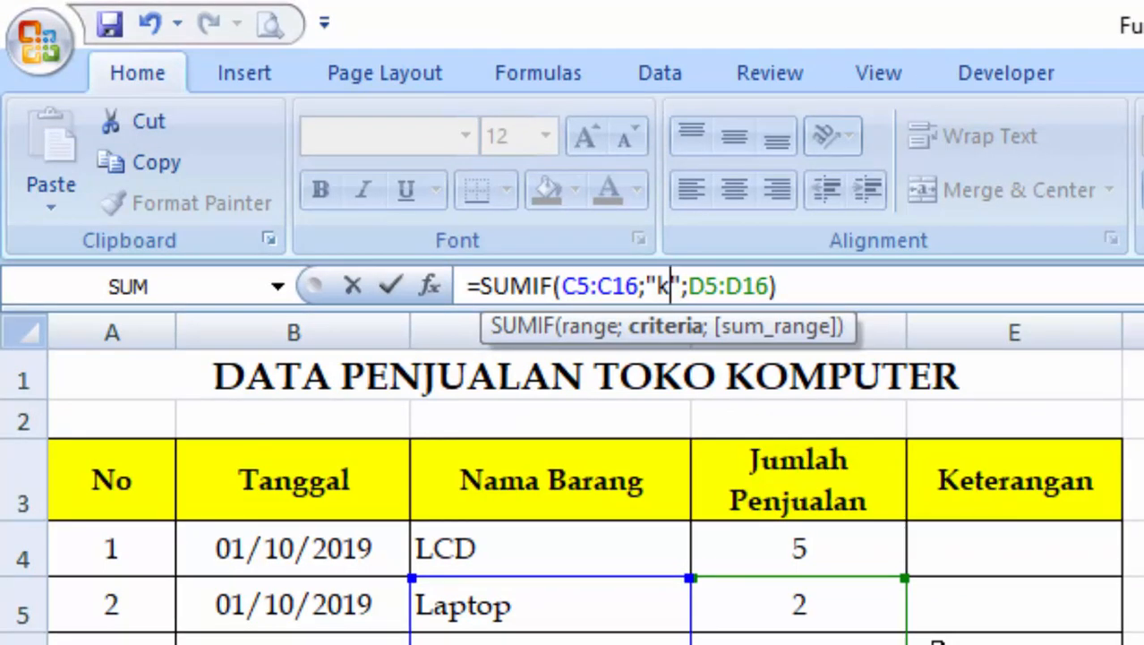
pyautogui.write('e')
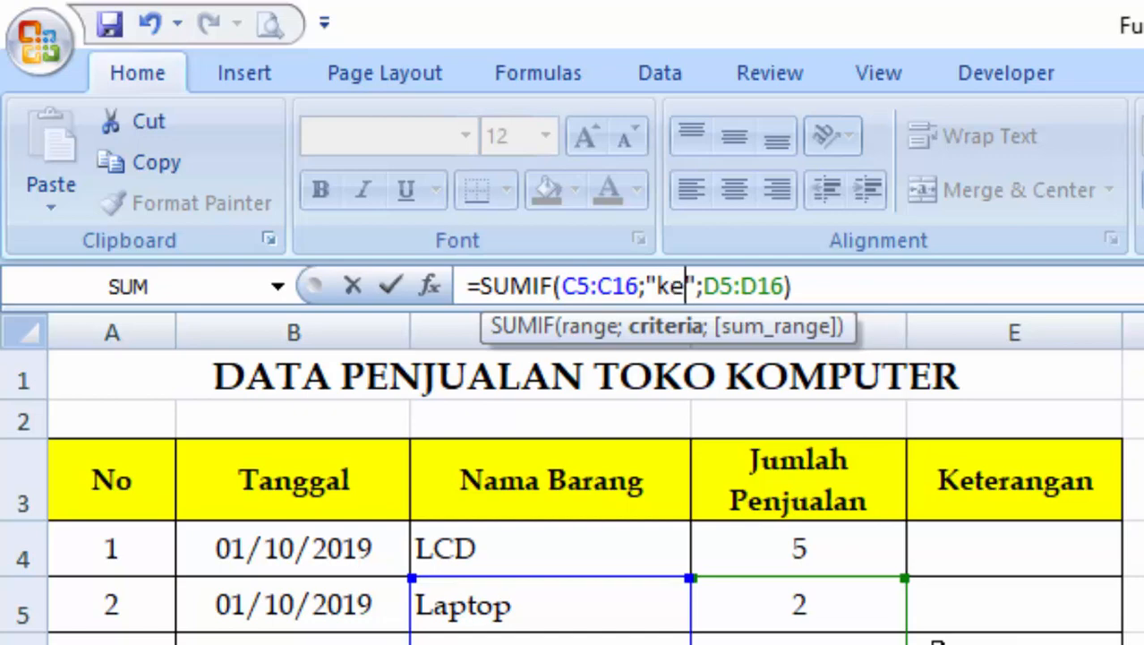
pyautogui.write('yboard')
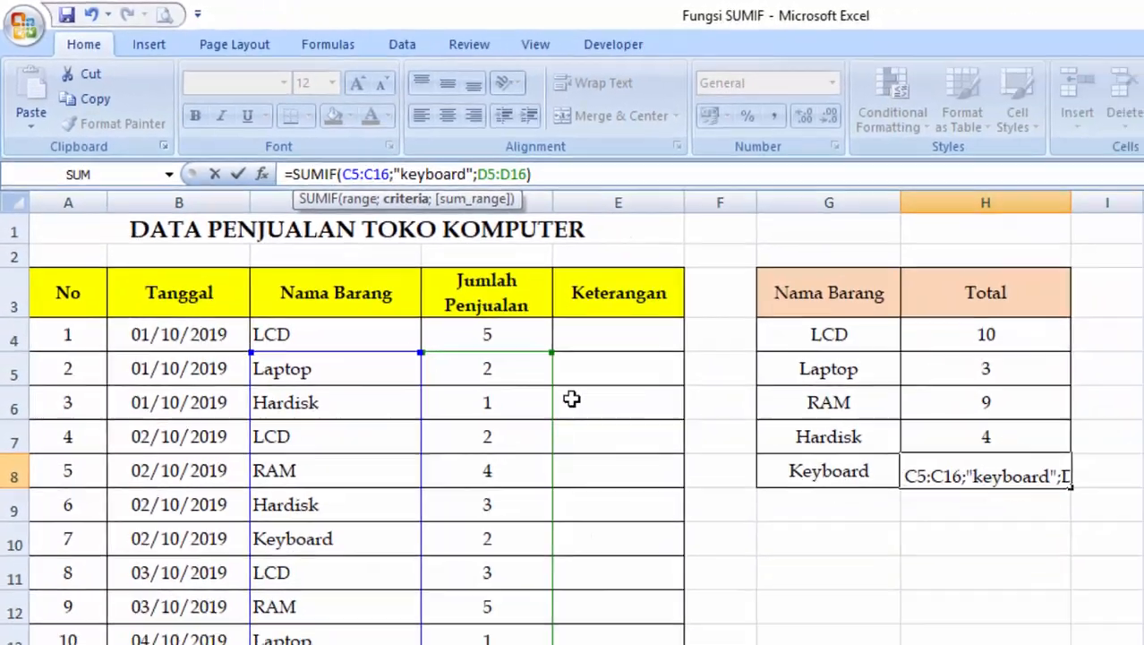
pyautogui.press('Return')
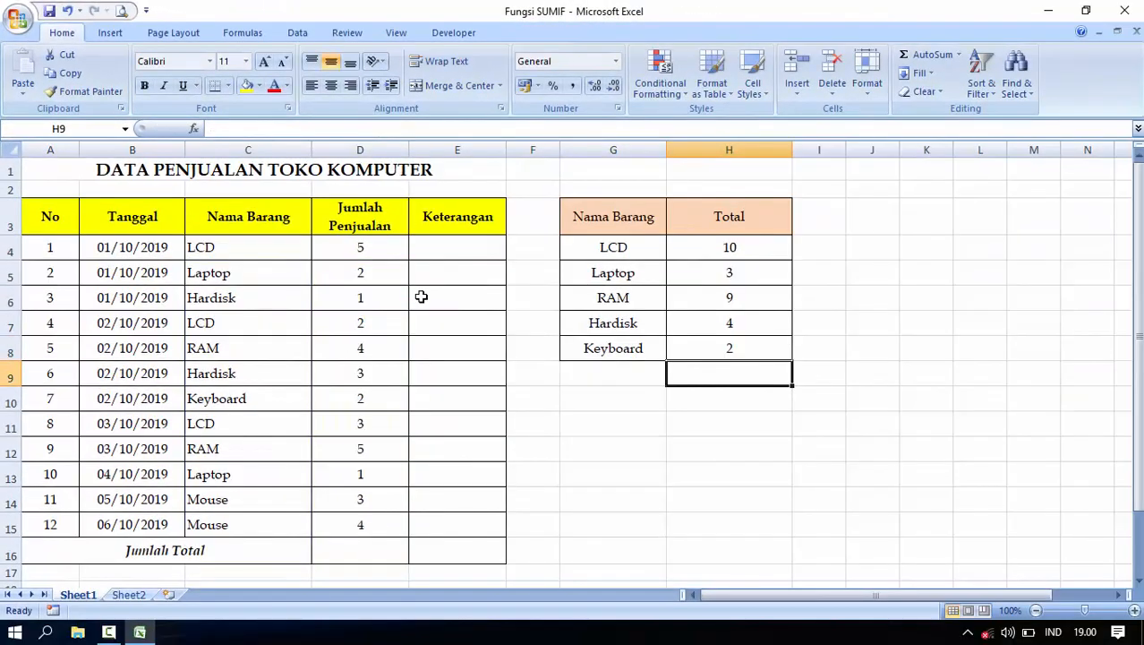
pyautogui.click(732, 346)
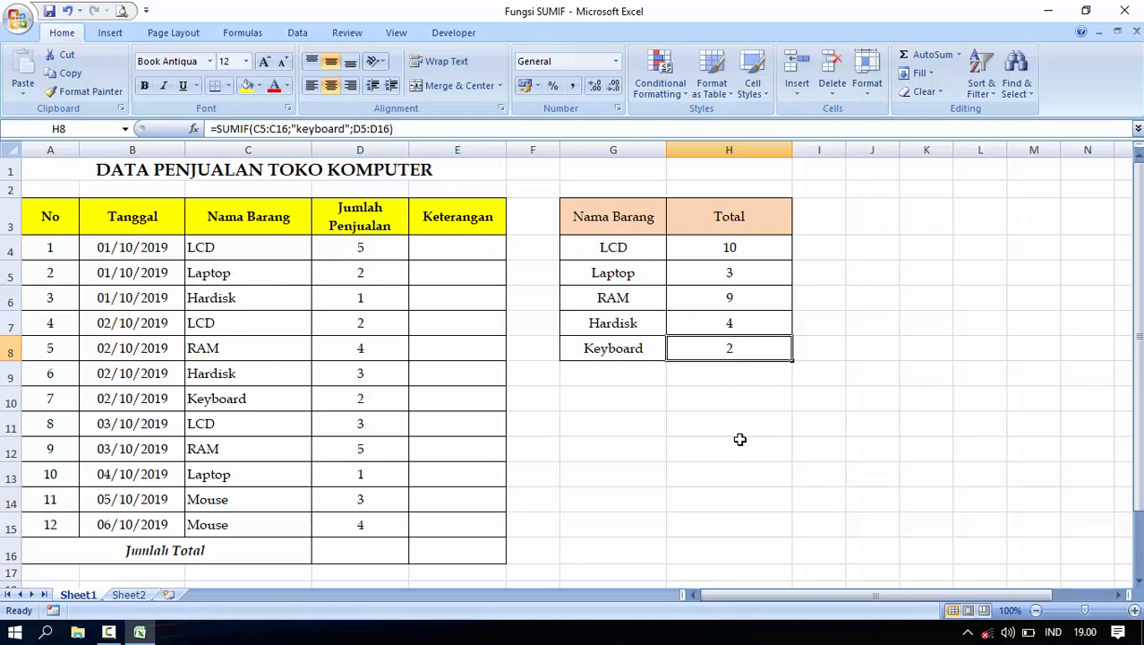
pyautogui.click(628, 247)
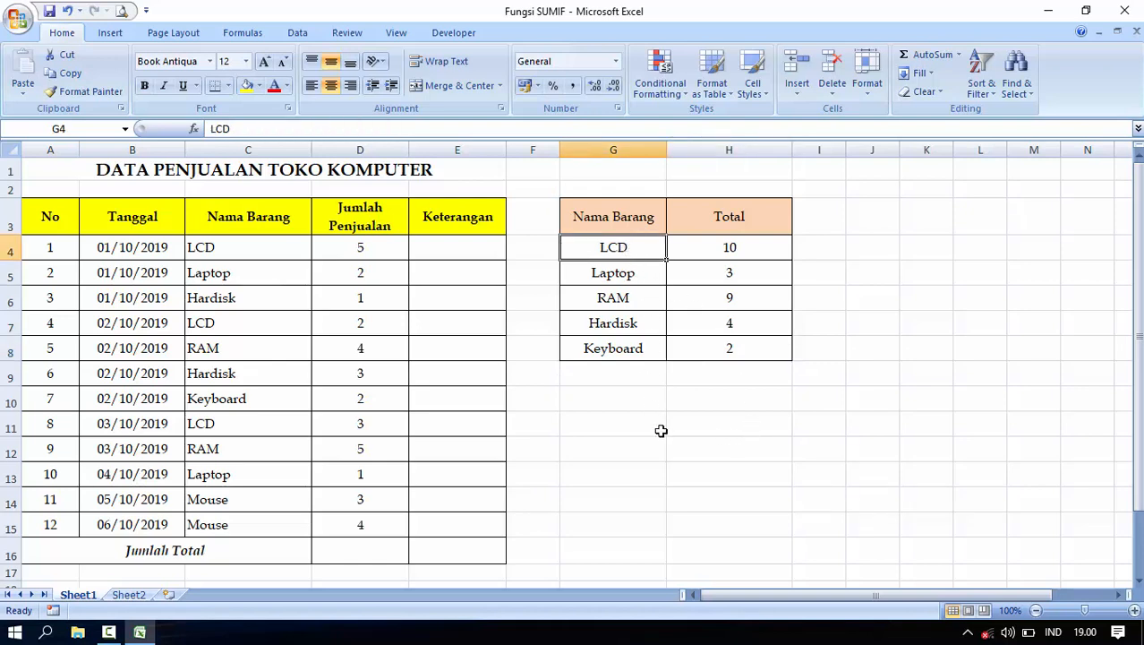